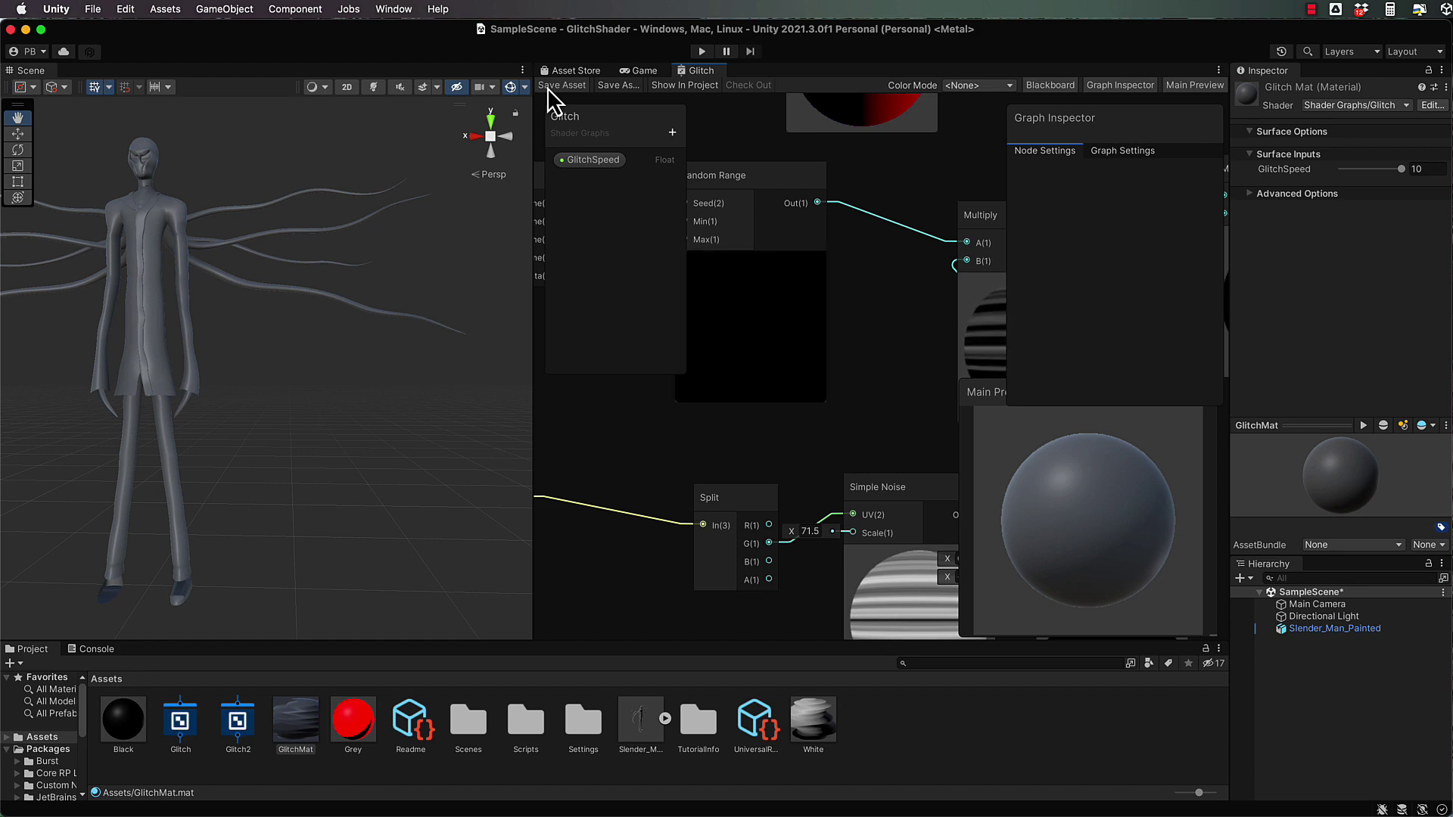
{"action": "double_click", "coordinate": [709, 71]}
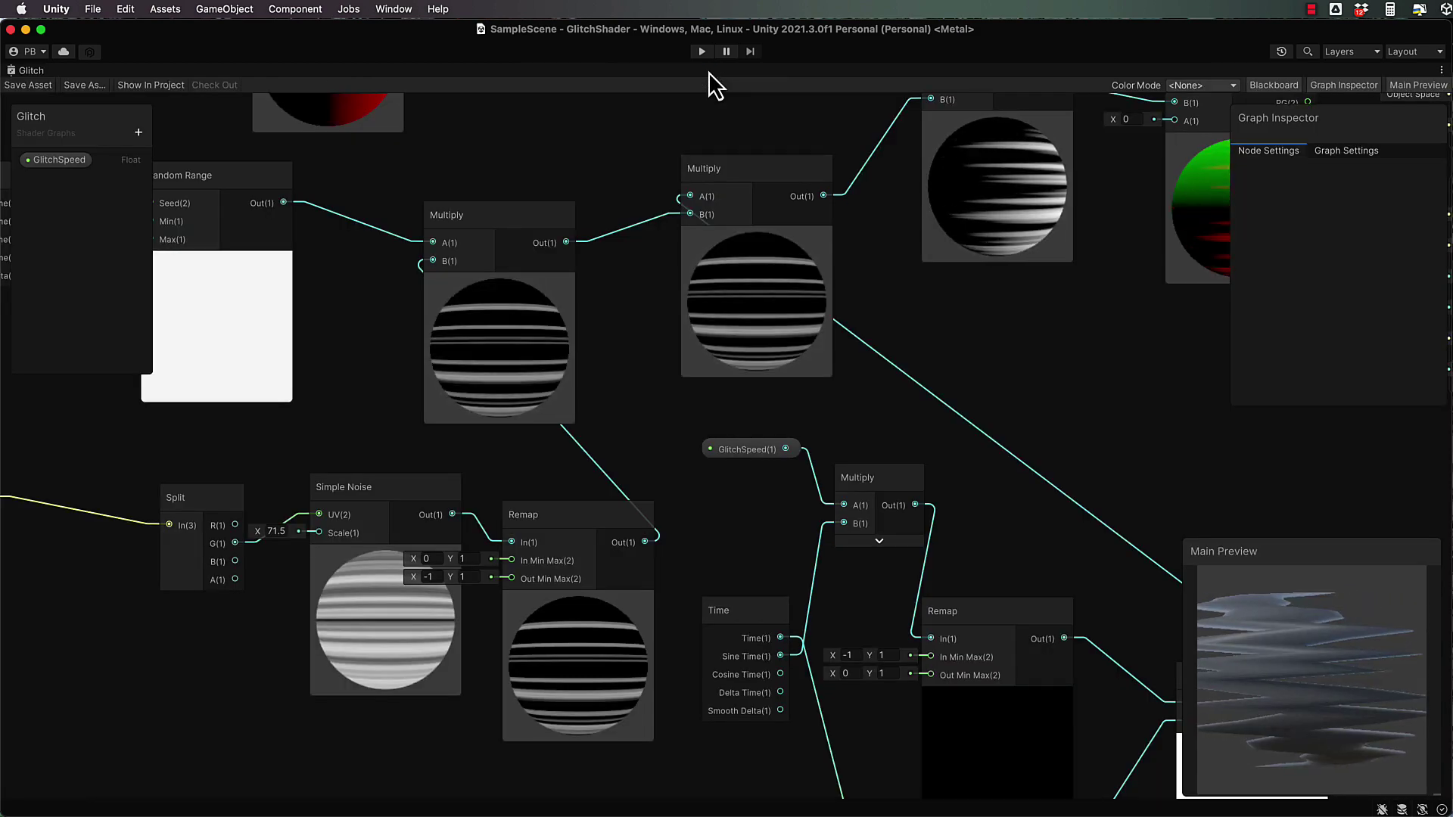
{"action": "scroll", "coordinate": [637, 120], "scroll_direction": "down", "scroll_amount": 10}
{"action": "scroll", "coordinate": [638, 121], "scroll_direction": "up", "scroll_amount": 5}
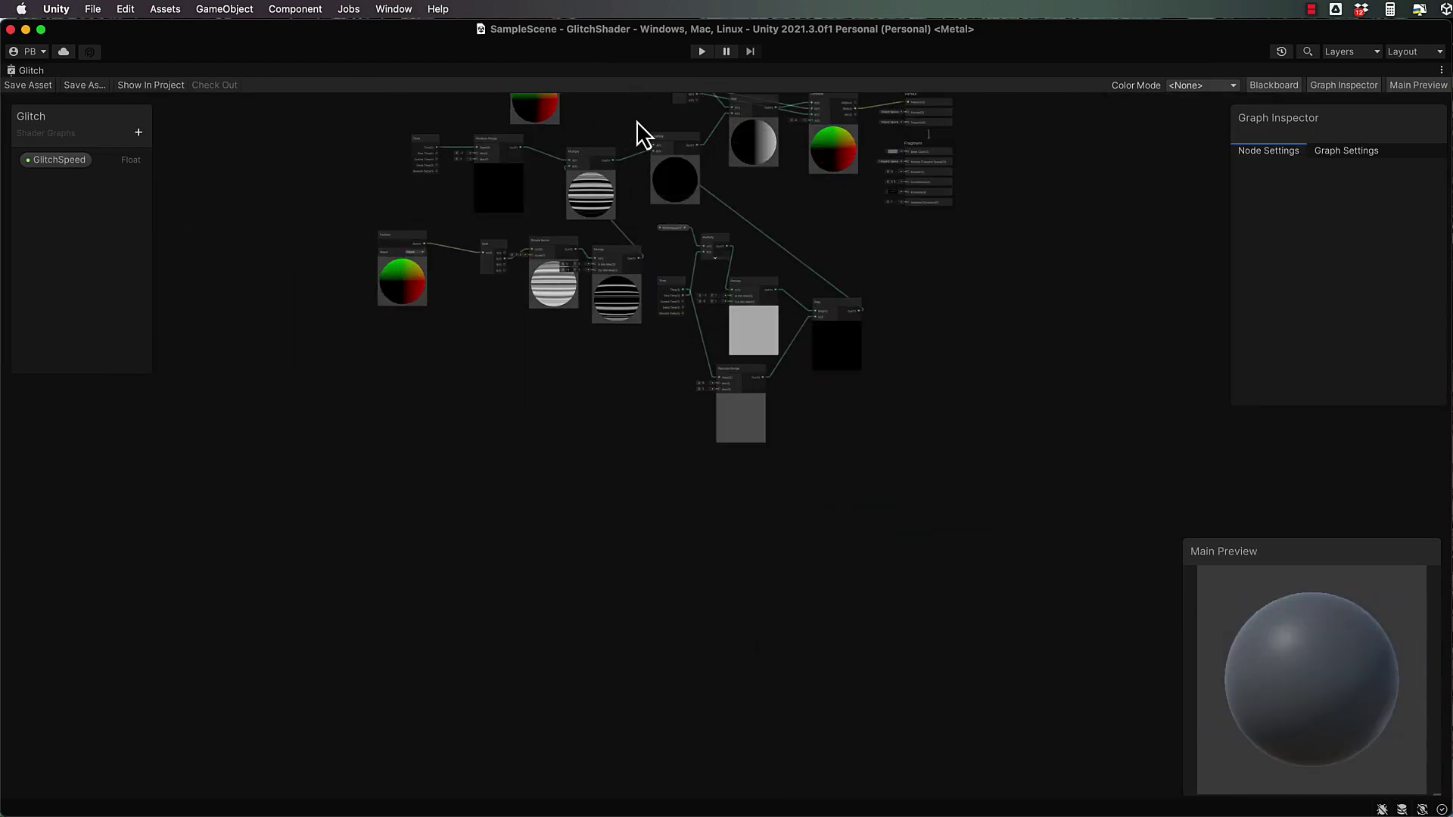
{"action": "scroll", "coordinate": [368, 155], "scroll_direction": "up", "scroll_amount": 1}
{"action": "middle_click_drag", "start_coordinate": [366, 159], "coordinate": [343, 292]}
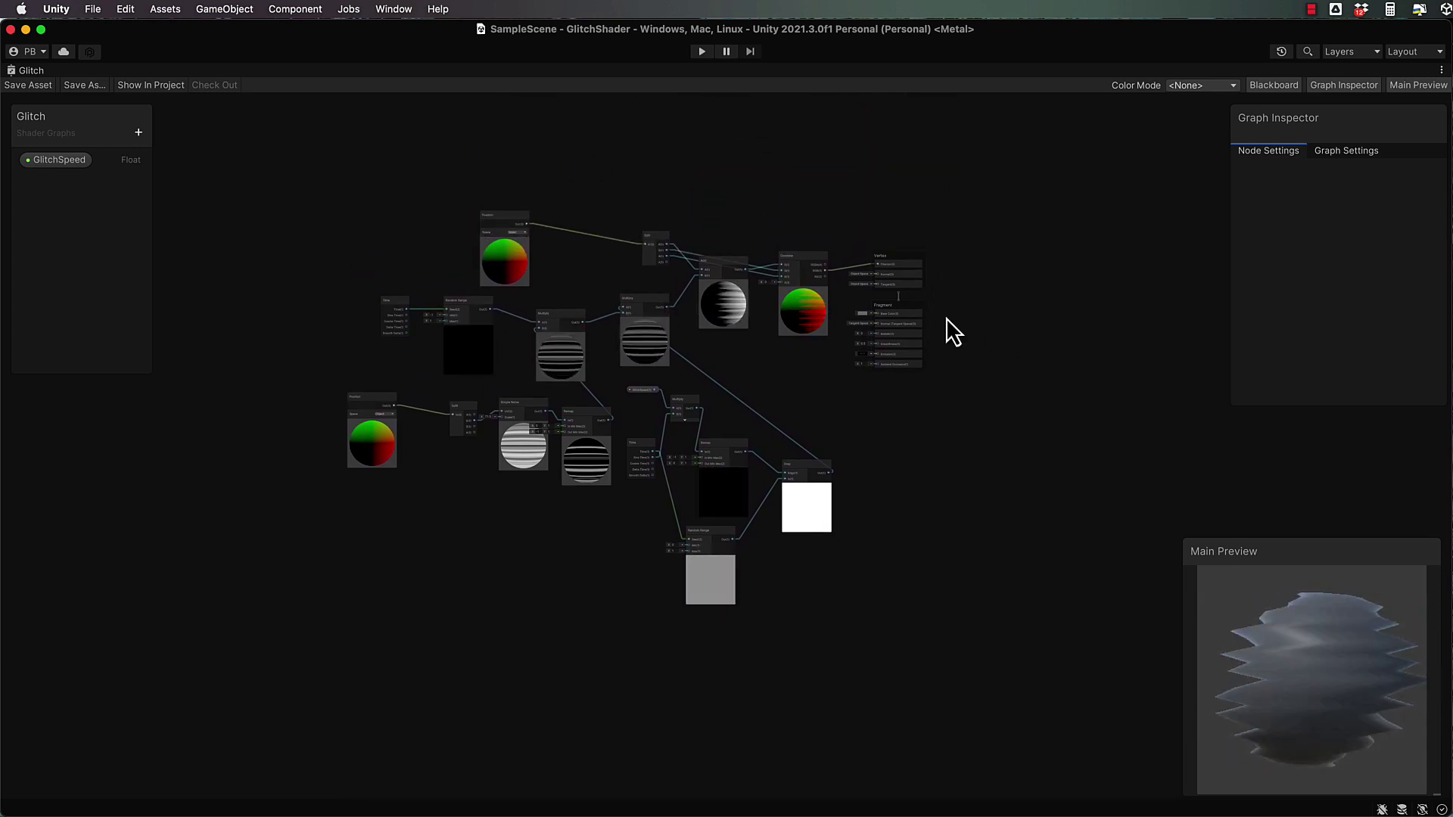
{"action": "left_click", "coordinate": [913, 308]}
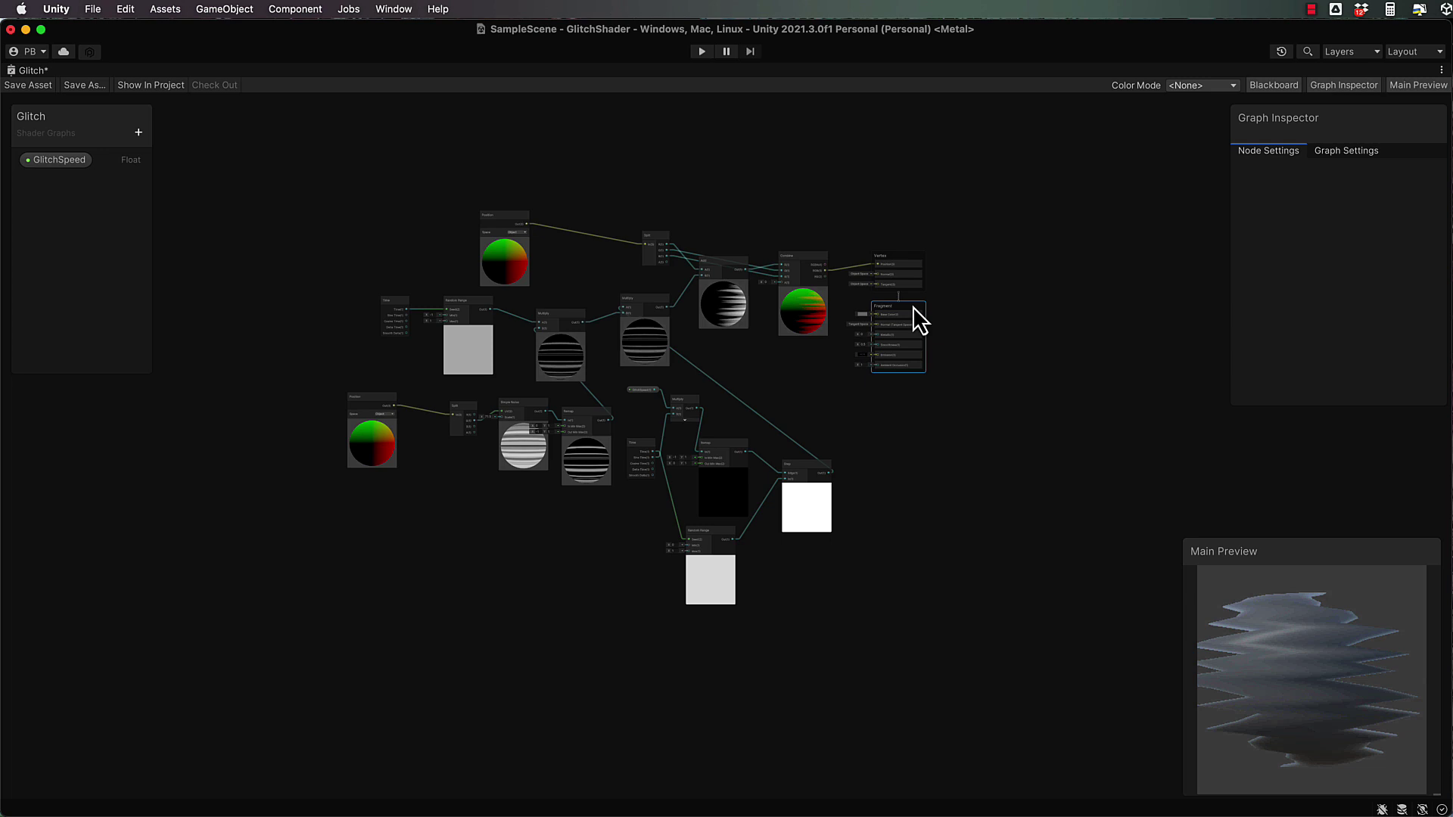
{"action": "scroll", "coordinate": [913, 305], "scroll_direction": "up", "scroll_amount": 5}
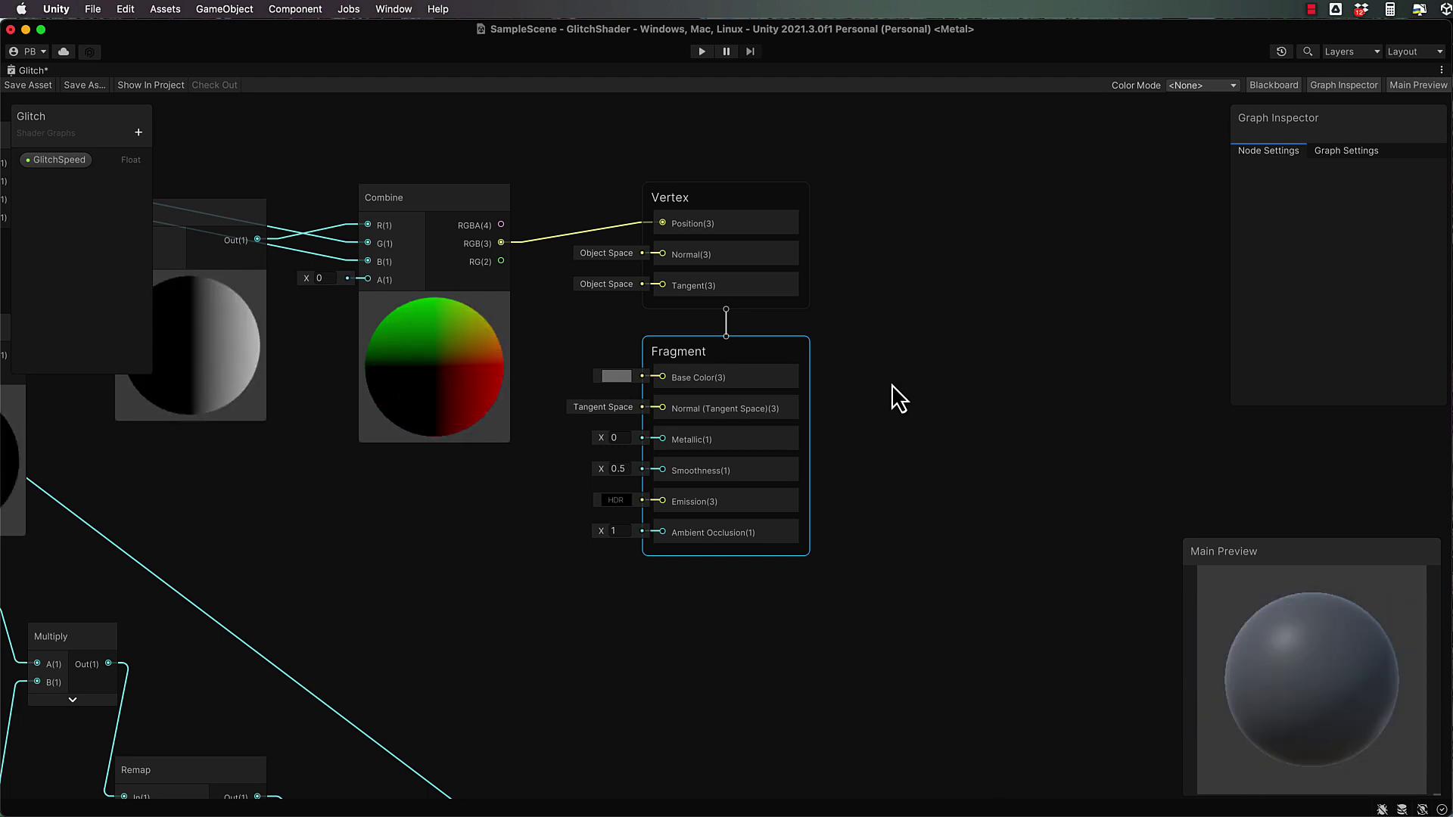
{"action": "scroll", "coordinate": [337, 315], "scroll_direction": "down", "scroll_amount": 5}
{"action": "scroll", "coordinate": [543, 333], "scroll_direction": "up", "scroll_amount": 2}
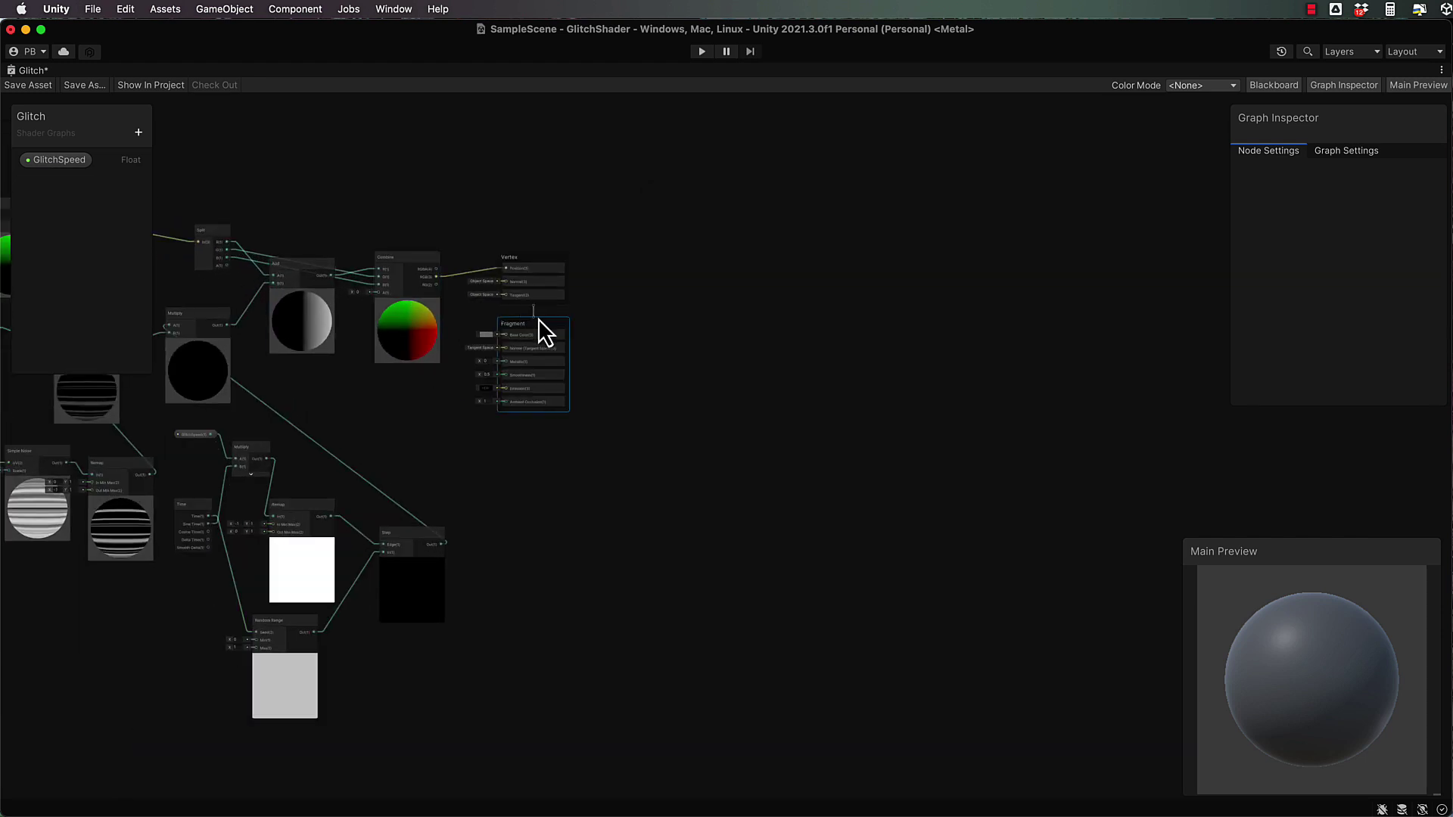
{"action": "scroll", "coordinate": [551, 325], "scroll_direction": "up", "scroll_amount": 5}
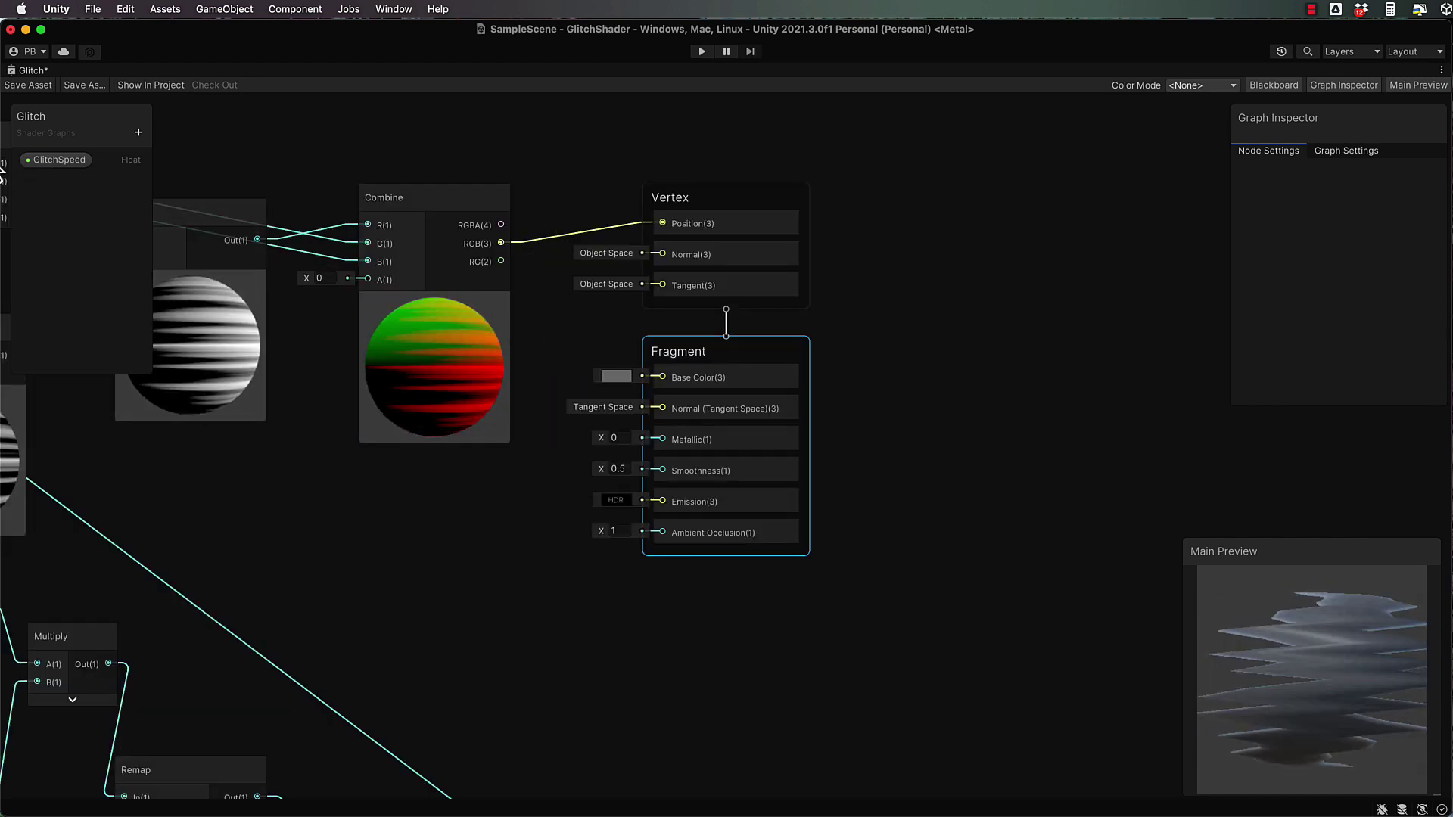
Step: Add a Color property named BaseColor to the Glitch graph's blackboard and select it
{"action": "left_click", "coordinate": [139, 132]}
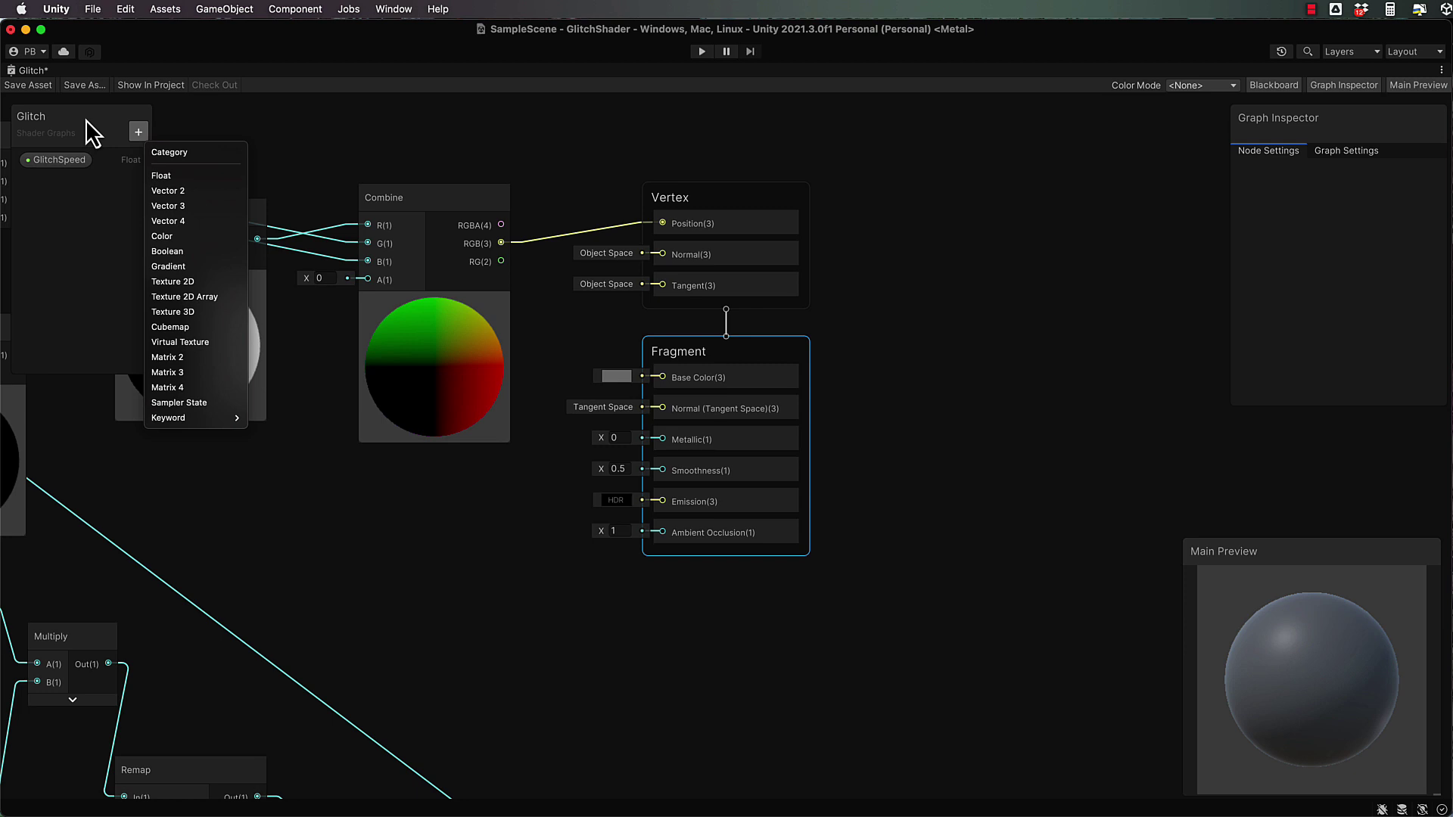
{"action": "left_click", "coordinate": [165, 236]}
{"action": "type", "text": "Ba"}
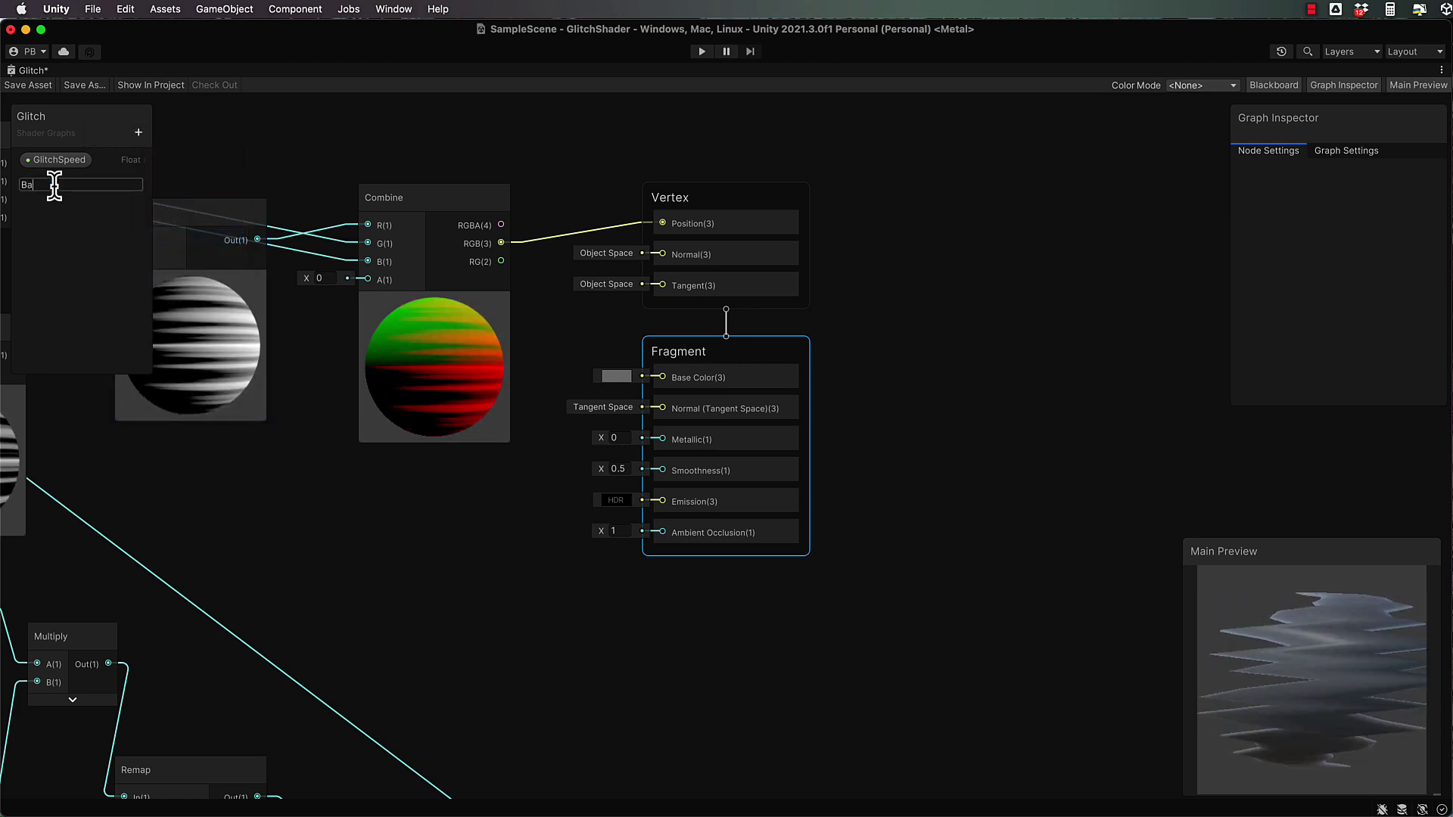
{"action": "type", "text": "seColor"}
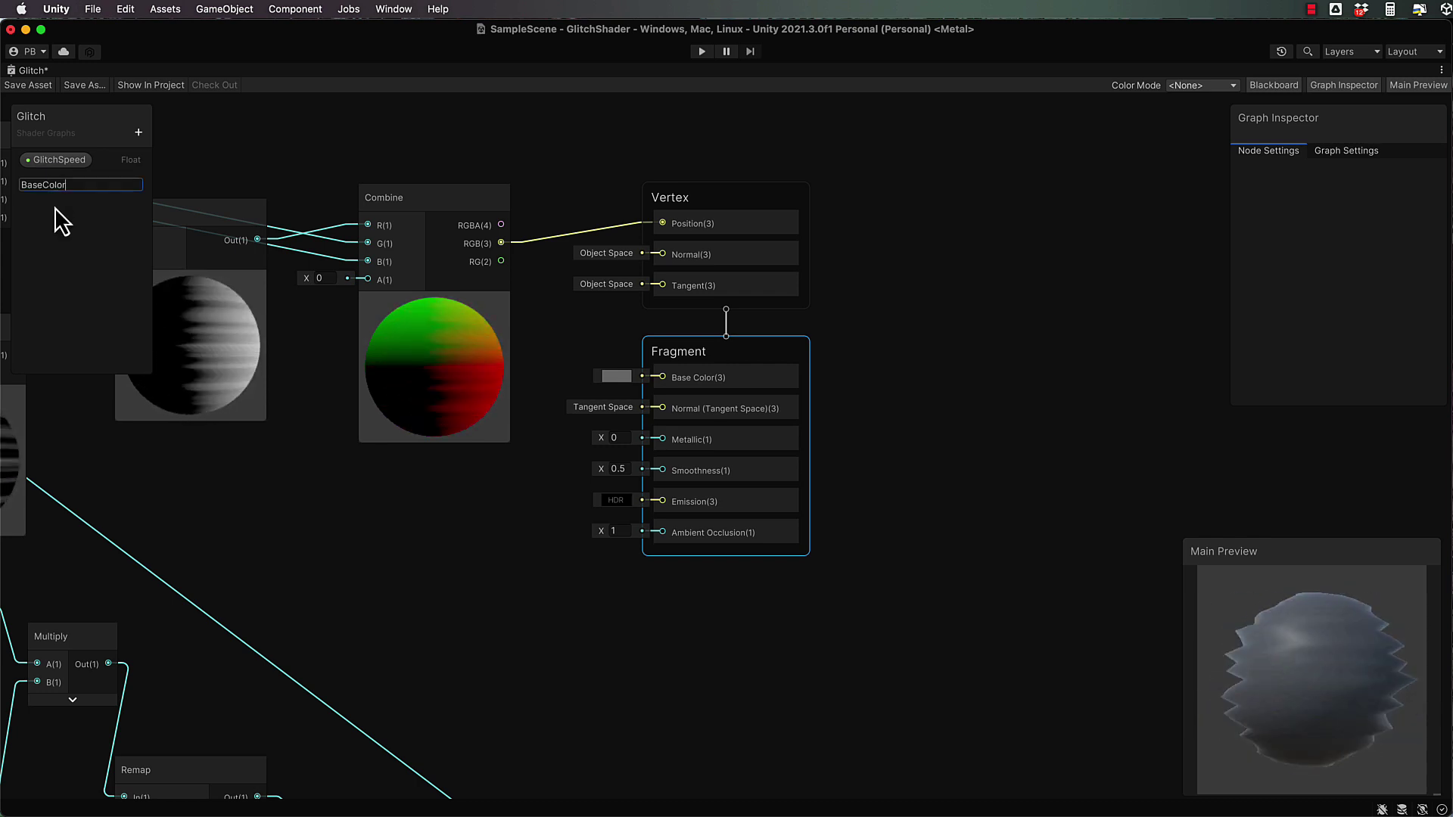
{"action": "key", "text": "Return"}
{"action": "left_click", "coordinate": [64, 180]}
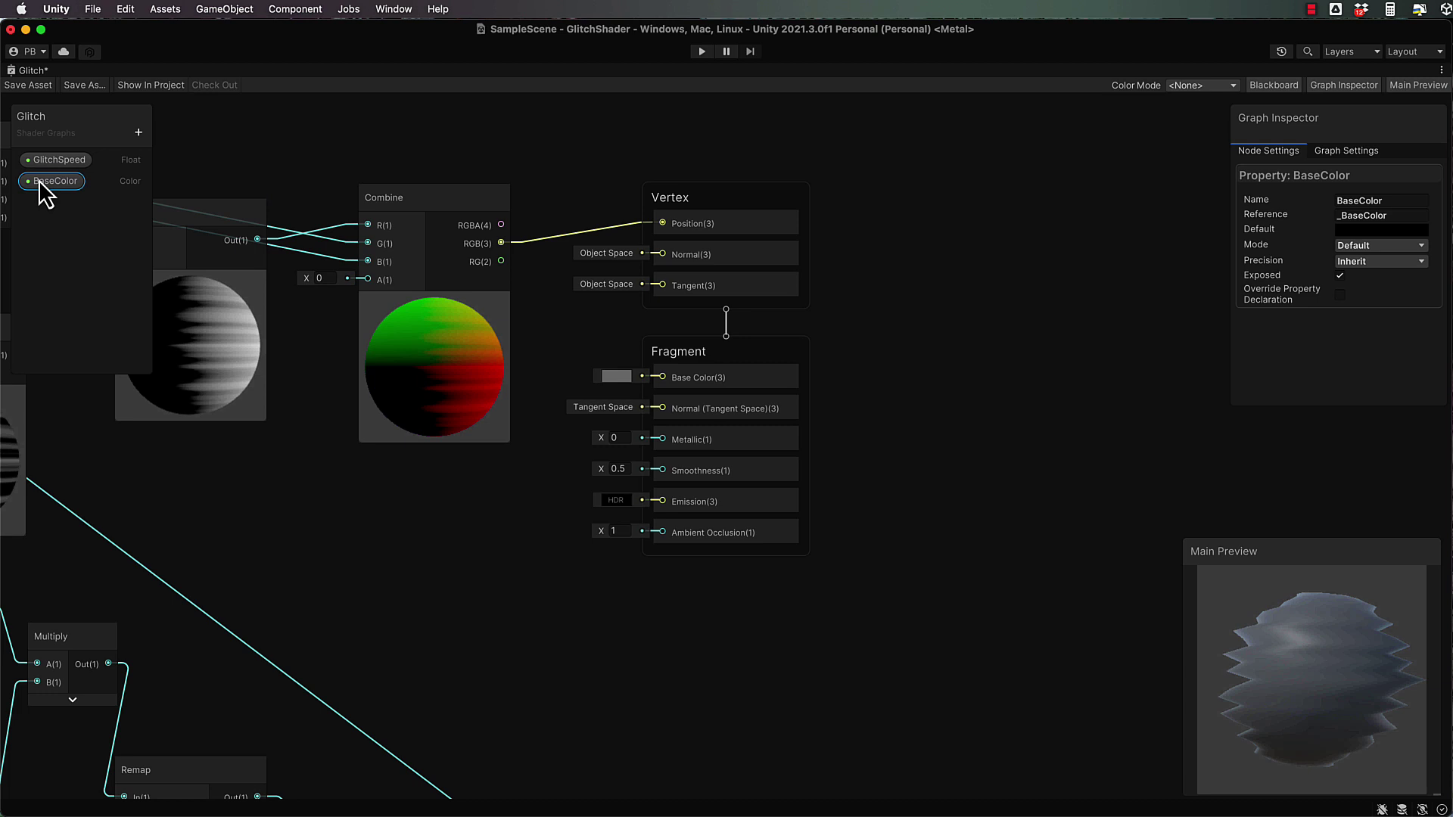
Step: Drop a BaseColor node onto the graph, then restore the full editor layout
{"action": "left_click_drag", "start_coordinate": [463, 505], "coordinate": [657, 380]}
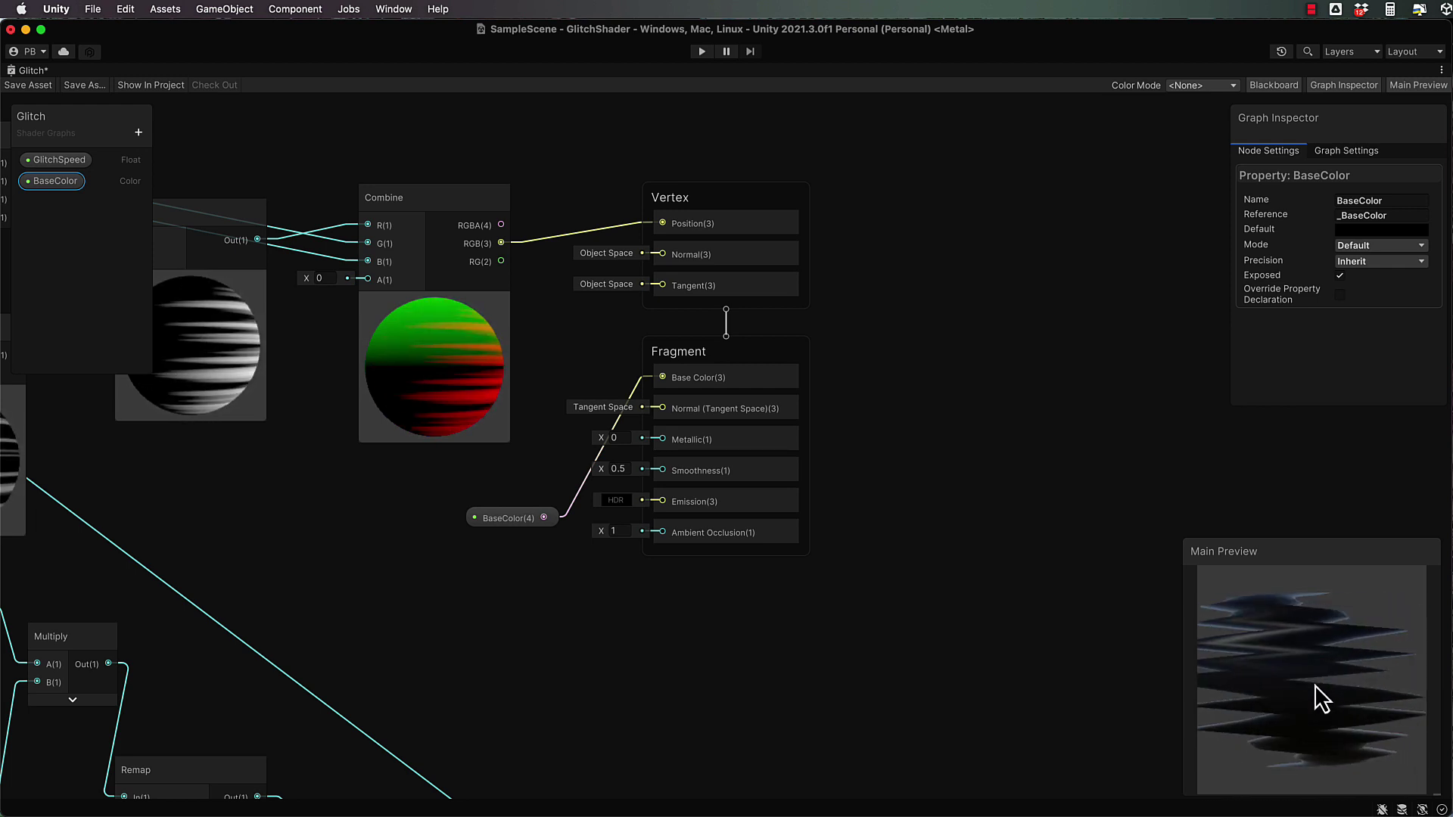
{"action": "double_click", "coordinate": [34, 71]}
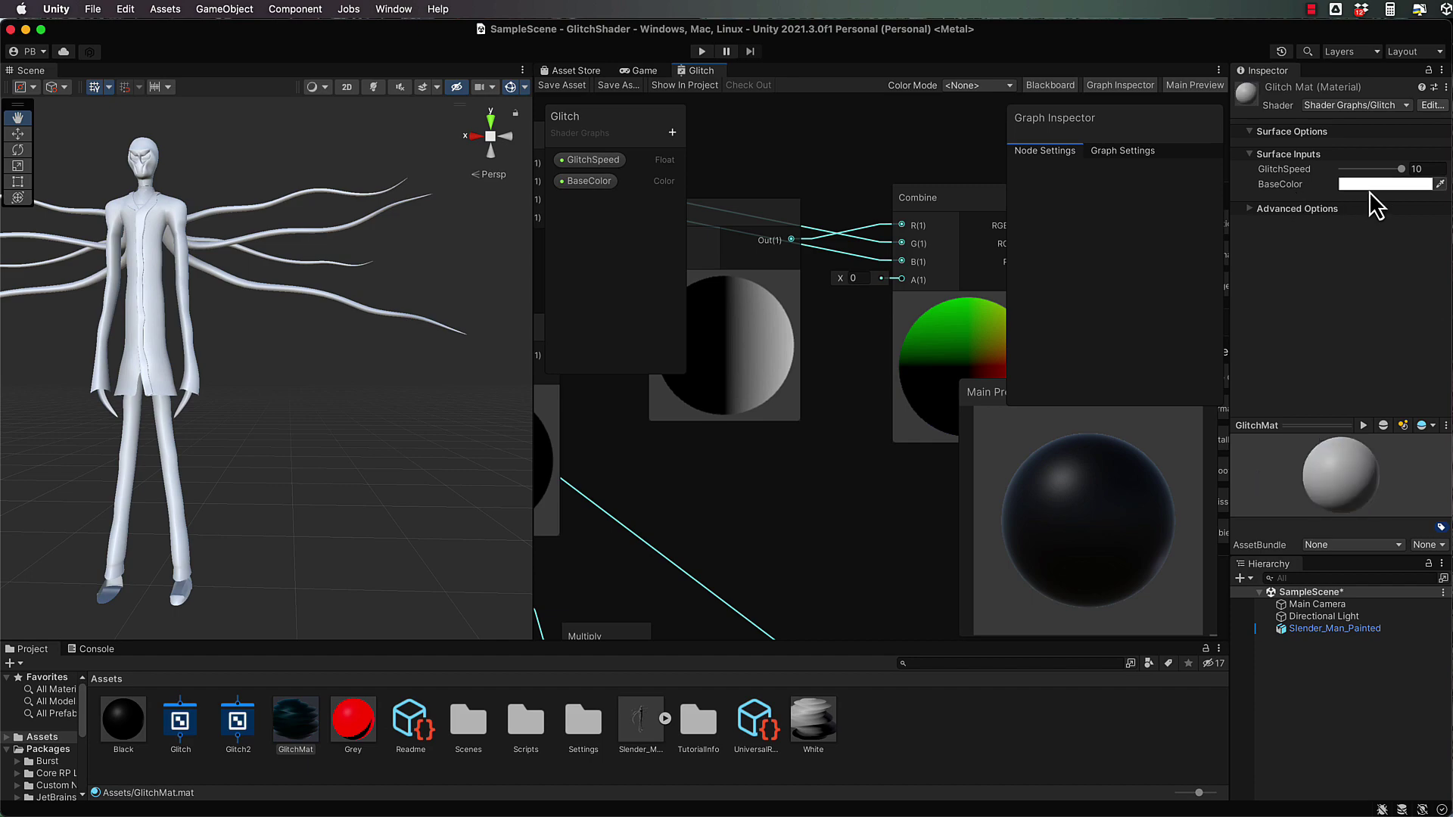
{"action": "left_click", "coordinate": [1371, 188]}
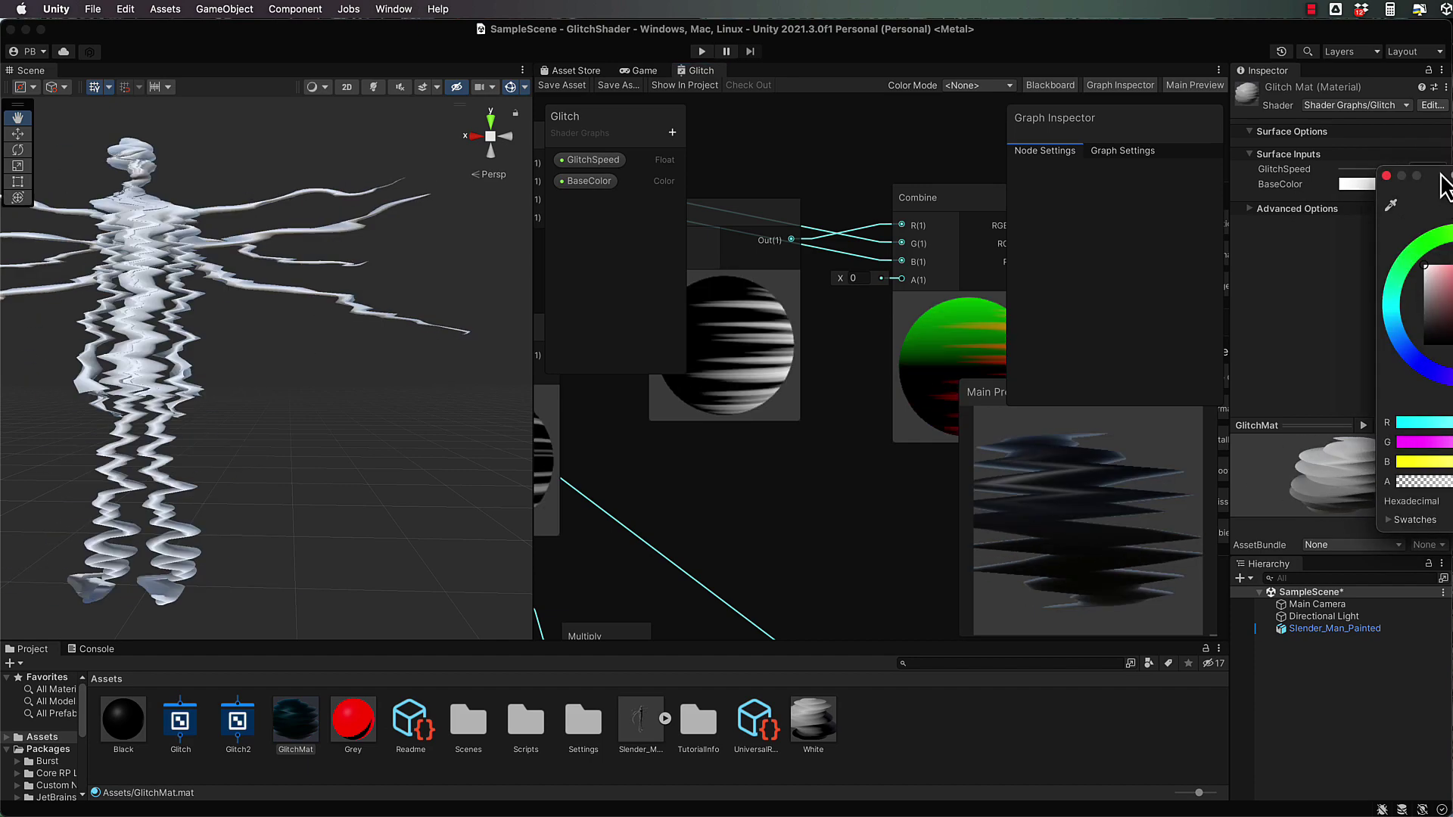
{"action": "left_click_drag", "start_coordinate": [1442, 175], "coordinate": [1210, 235]}
{"action": "mouse_move", "coordinate": [1189, 318]}
{"action": "left_mouse_down"}
{"action": "mouse_move", "coordinate": [1223, 302]}
{"action": "mouse_move", "coordinate": [1269, 336]}
{"action": "left_mouse_up"}
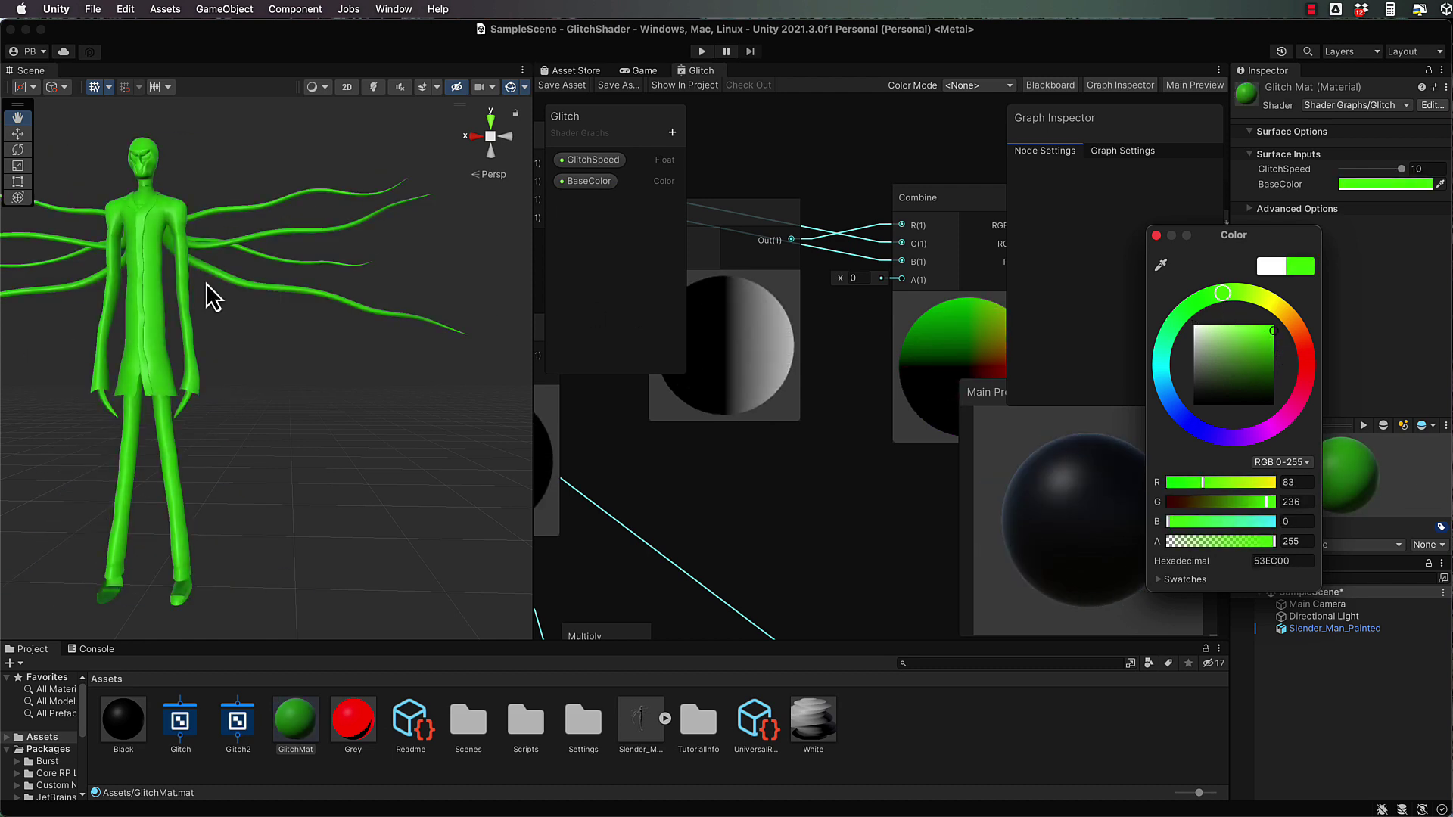
{"action": "left_click", "coordinate": [1156, 235]}
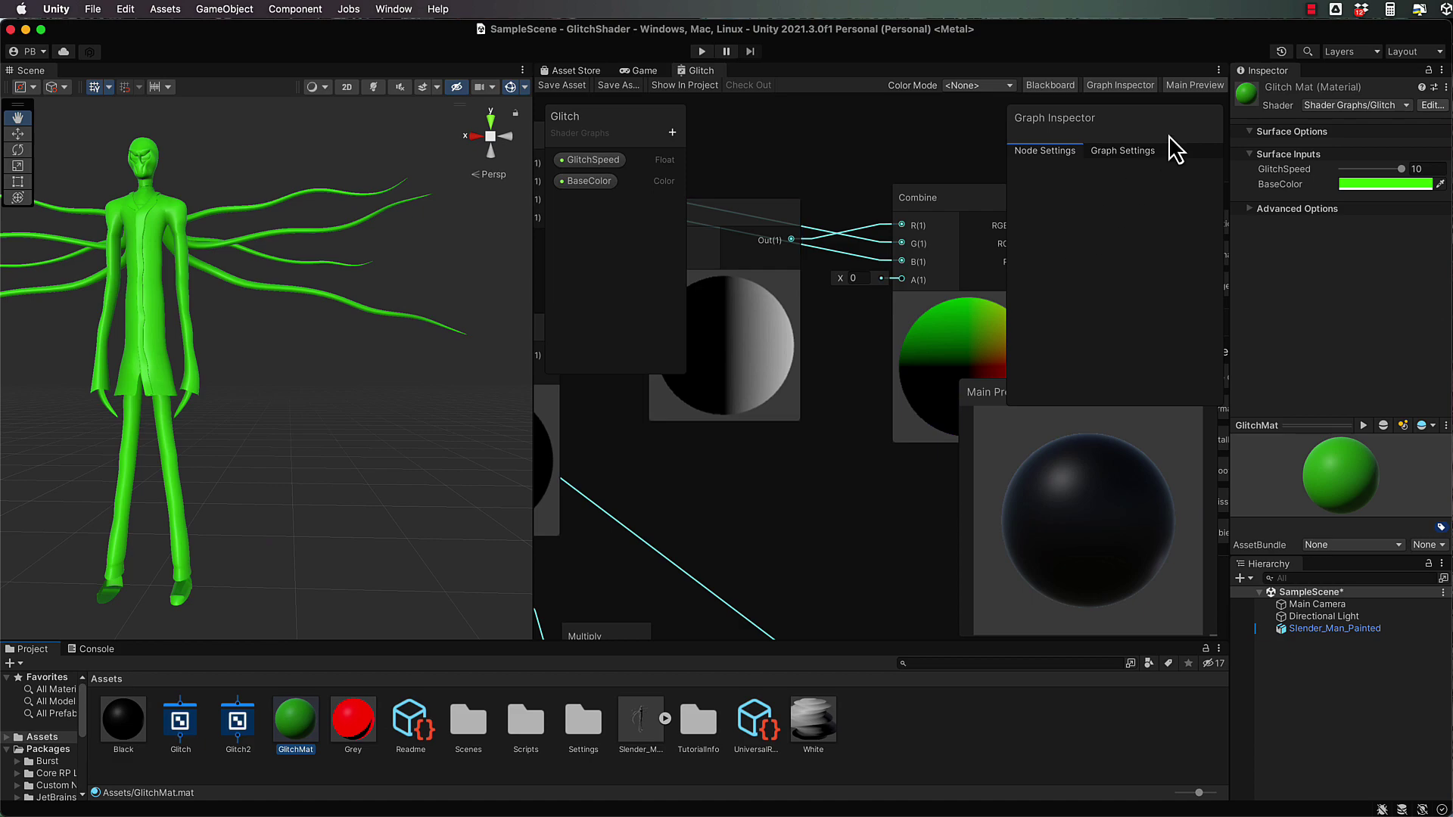
{"action": "left_click", "coordinate": [1383, 184]}
{"action": "left_click", "coordinate": [1421, 267]}
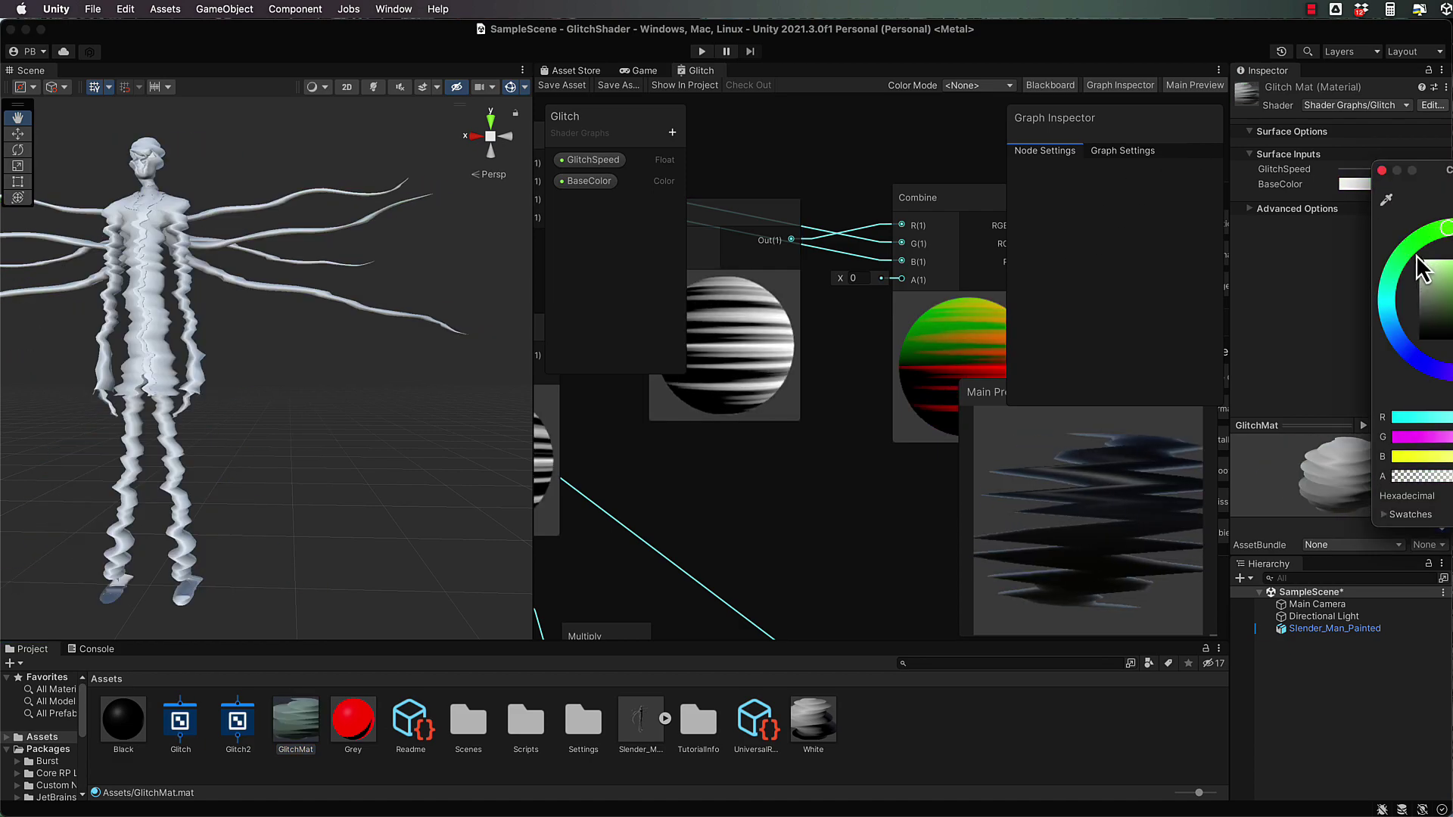
{"action": "left_click_drag", "start_coordinate": [1434, 182], "coordinate": [1187, 220]}
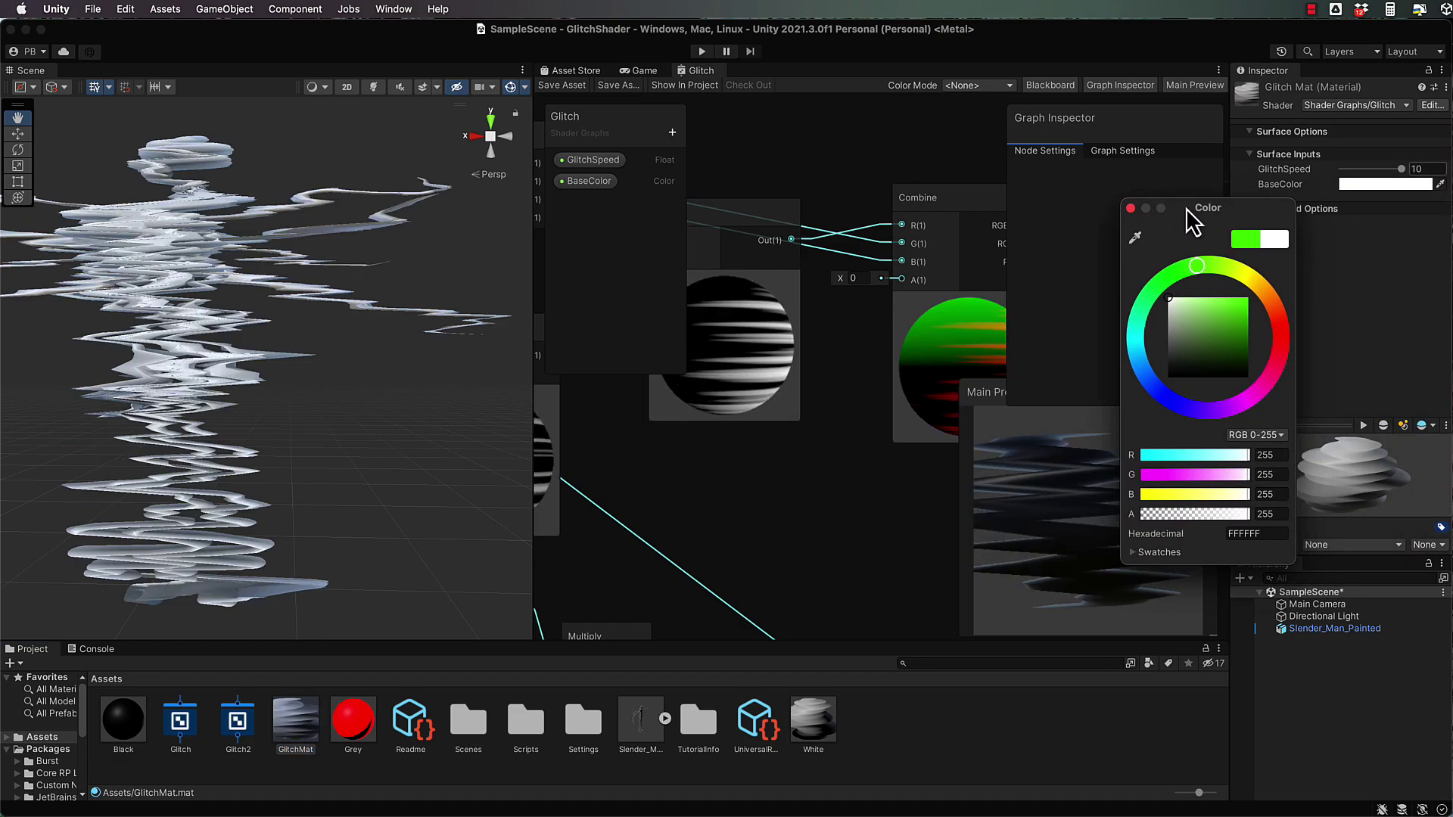
{"action": "left_click", "coordinate": [1131, 209]}
{"action": "scroll", "coordinate": [665, 573], "scroll_direction": "down", "scroll_amount": 5}
{"action": "left_click", "coordinate": [295, 725]}
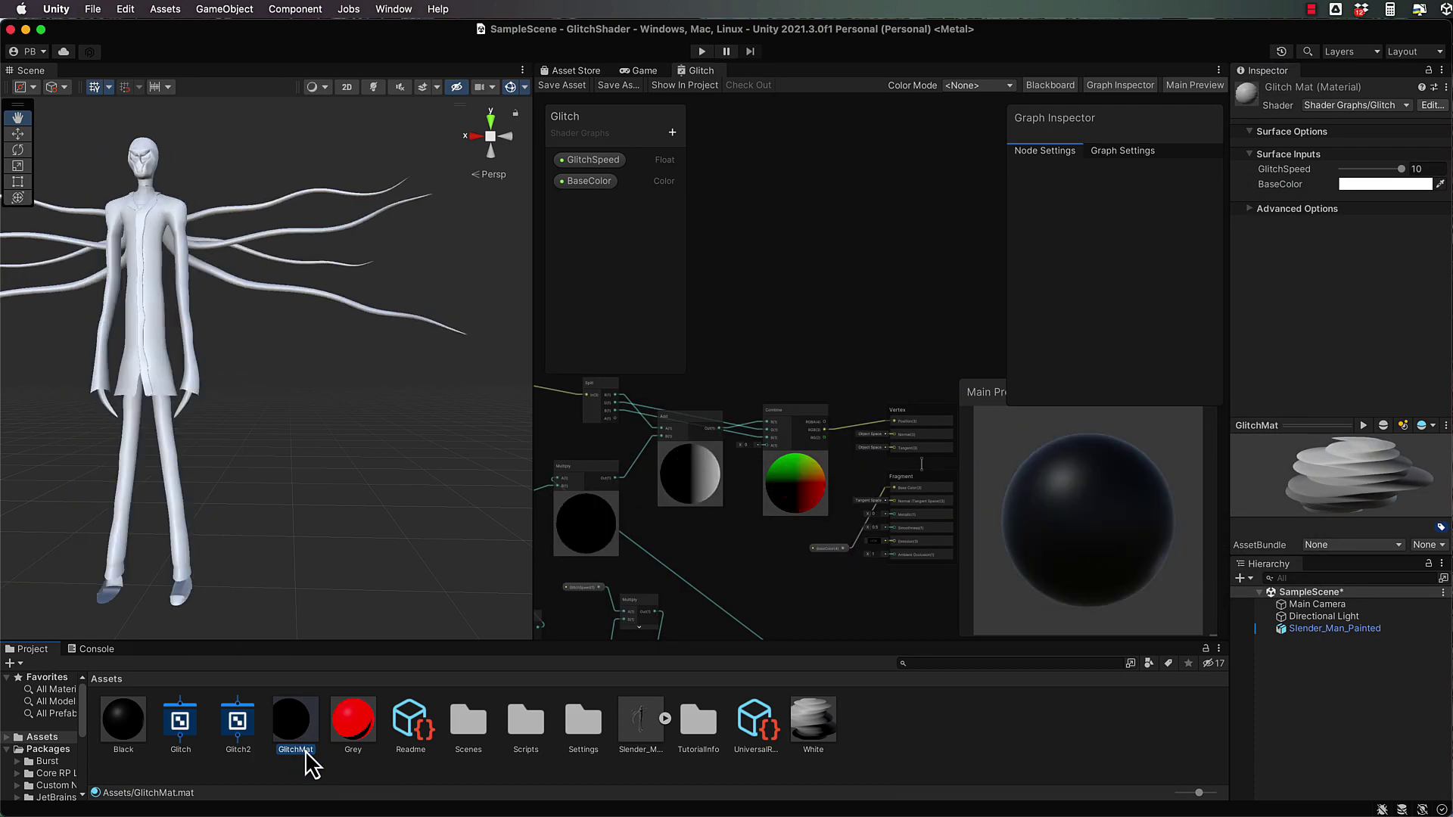
Step: Duplicate GlitchMat twice and set the second copy's BaseColor to grey 616161
{"action": "key", "text": "super+d"}
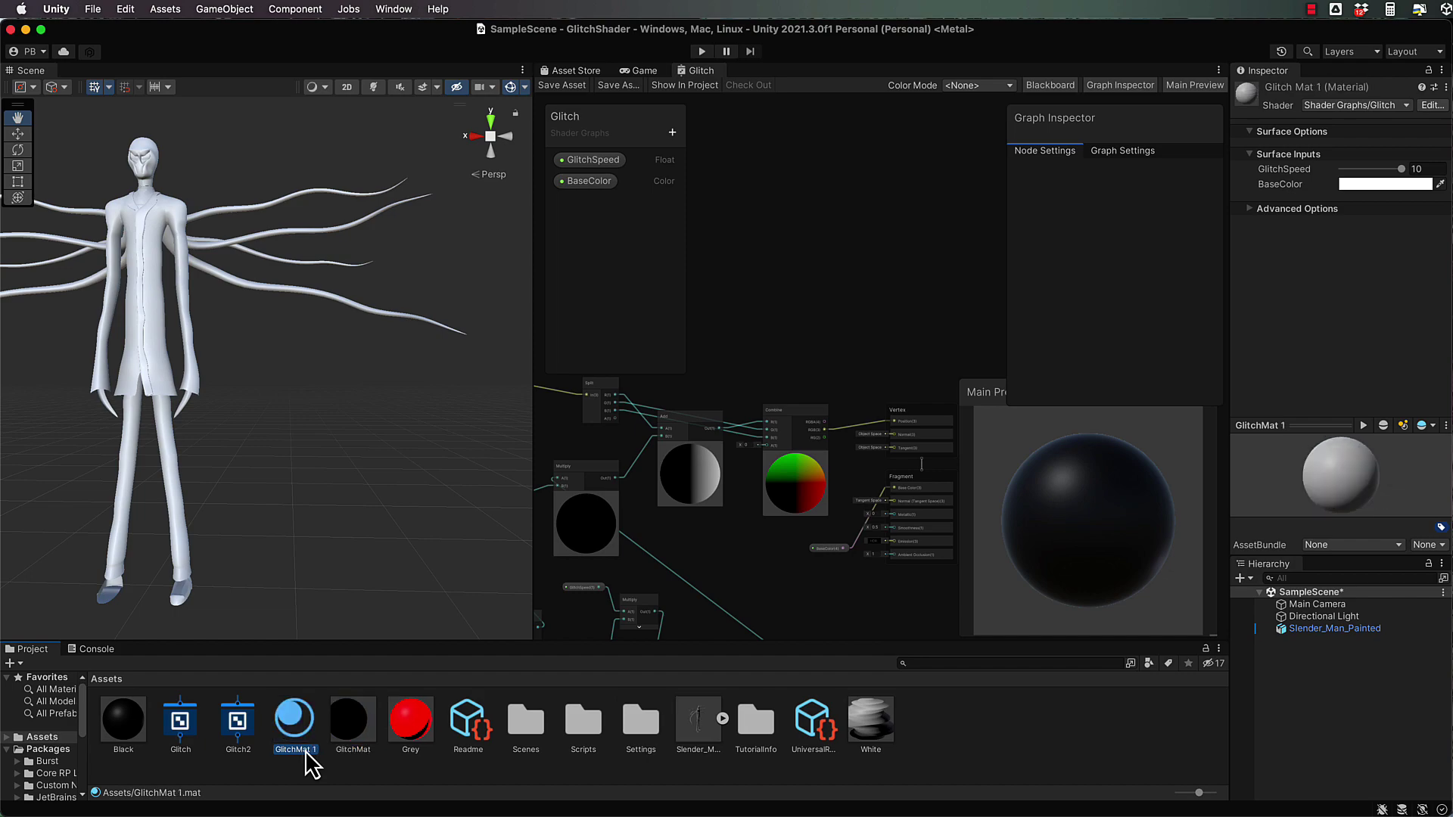
{"action": "key", "text": "super+d"}
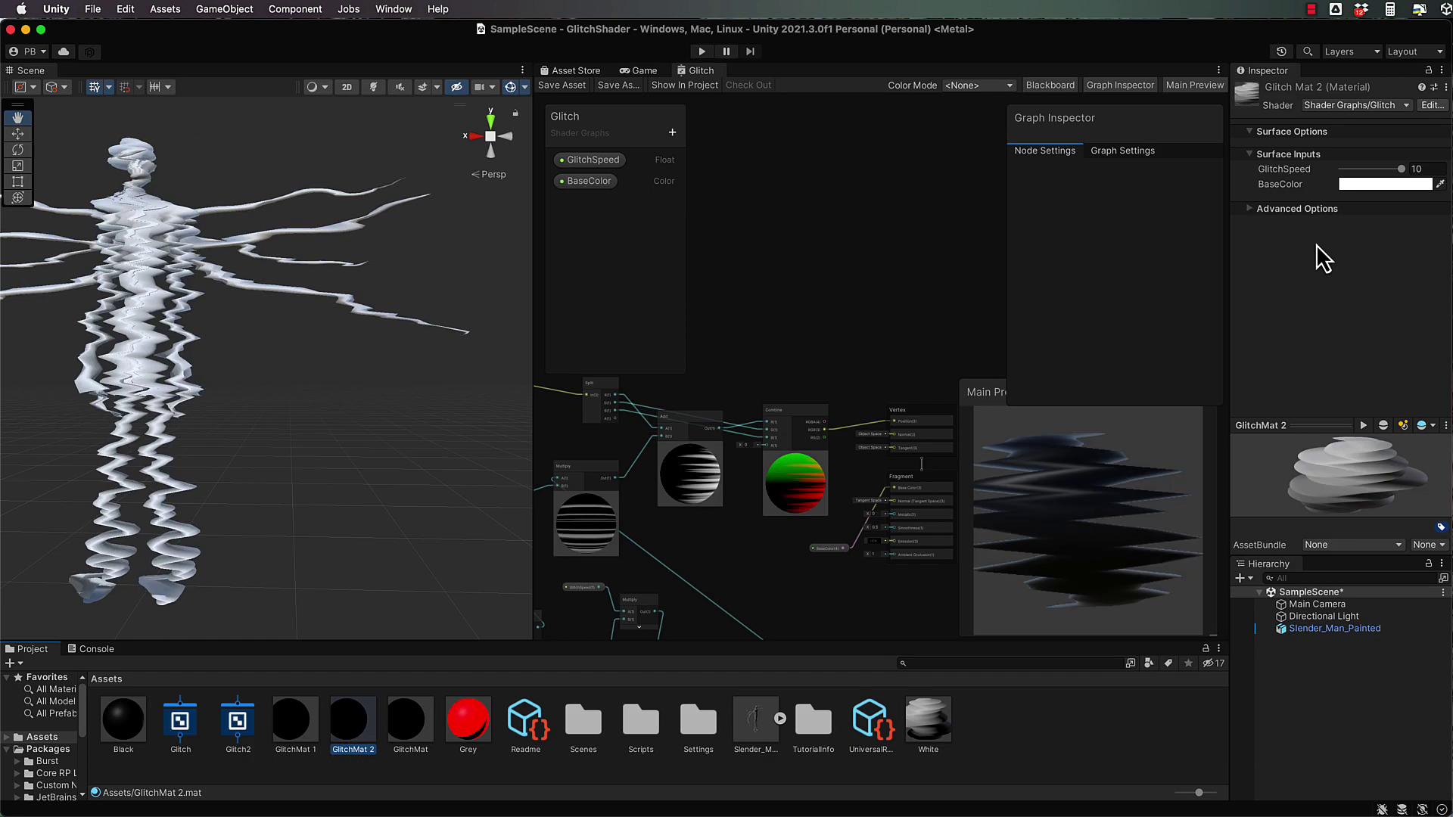
{"action": "left_click", "coordinate": [1357, 185]}
{"action": "left_click_drag", "start_coordinate": [1423, 191], "coordinate": [1215, 208]}
{"action": "left_click_drag", "start_coordinate": [1204, 318], "coordinate": [1192, 346]}
{"action": "left_click", "coordinate": [1153, 206]}
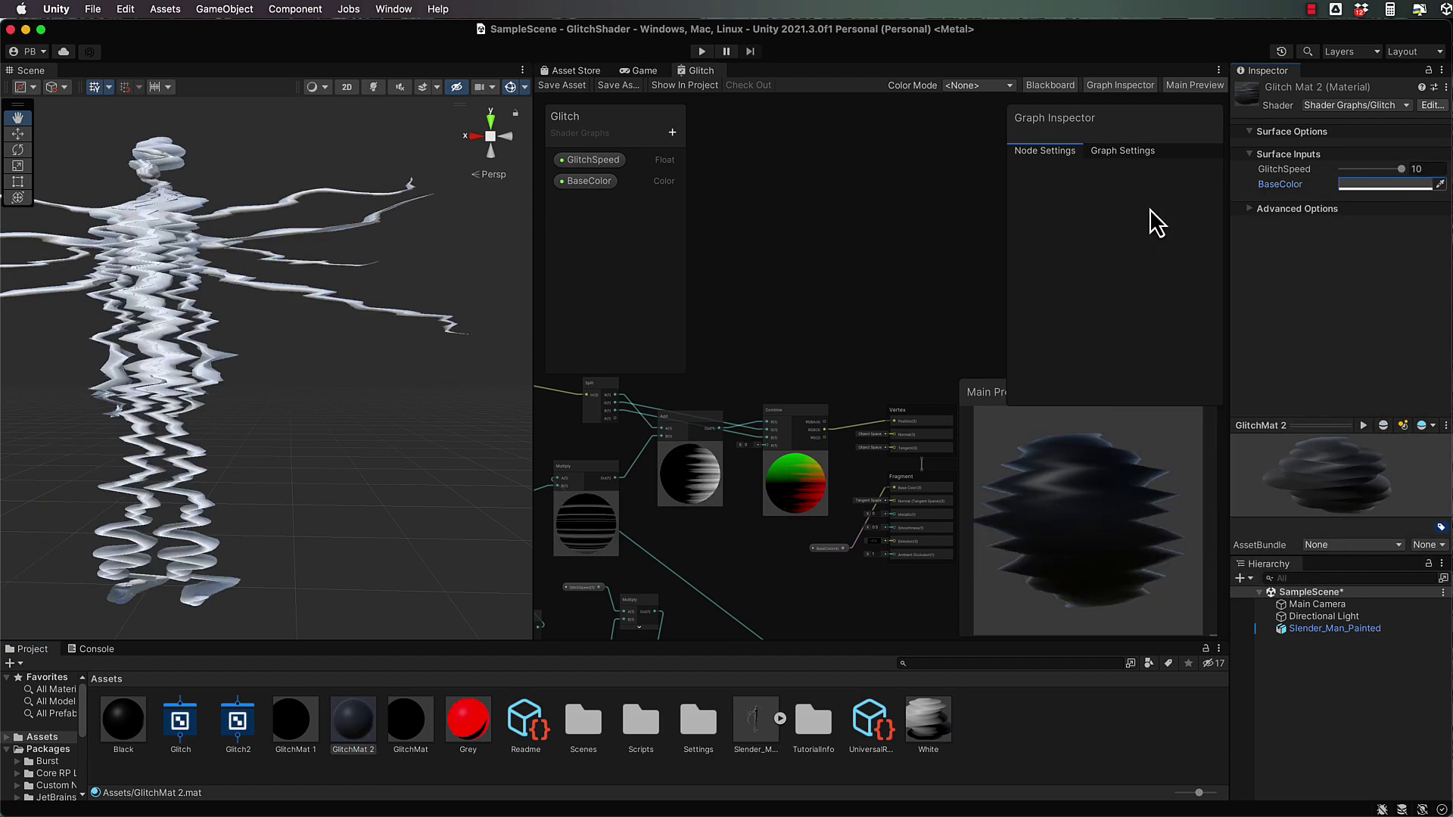
Step: Set GlitchMat 1's BaseColor to black and rename it GlitchBlack
{"action": "left_click", "coordinate": [297, 719]}
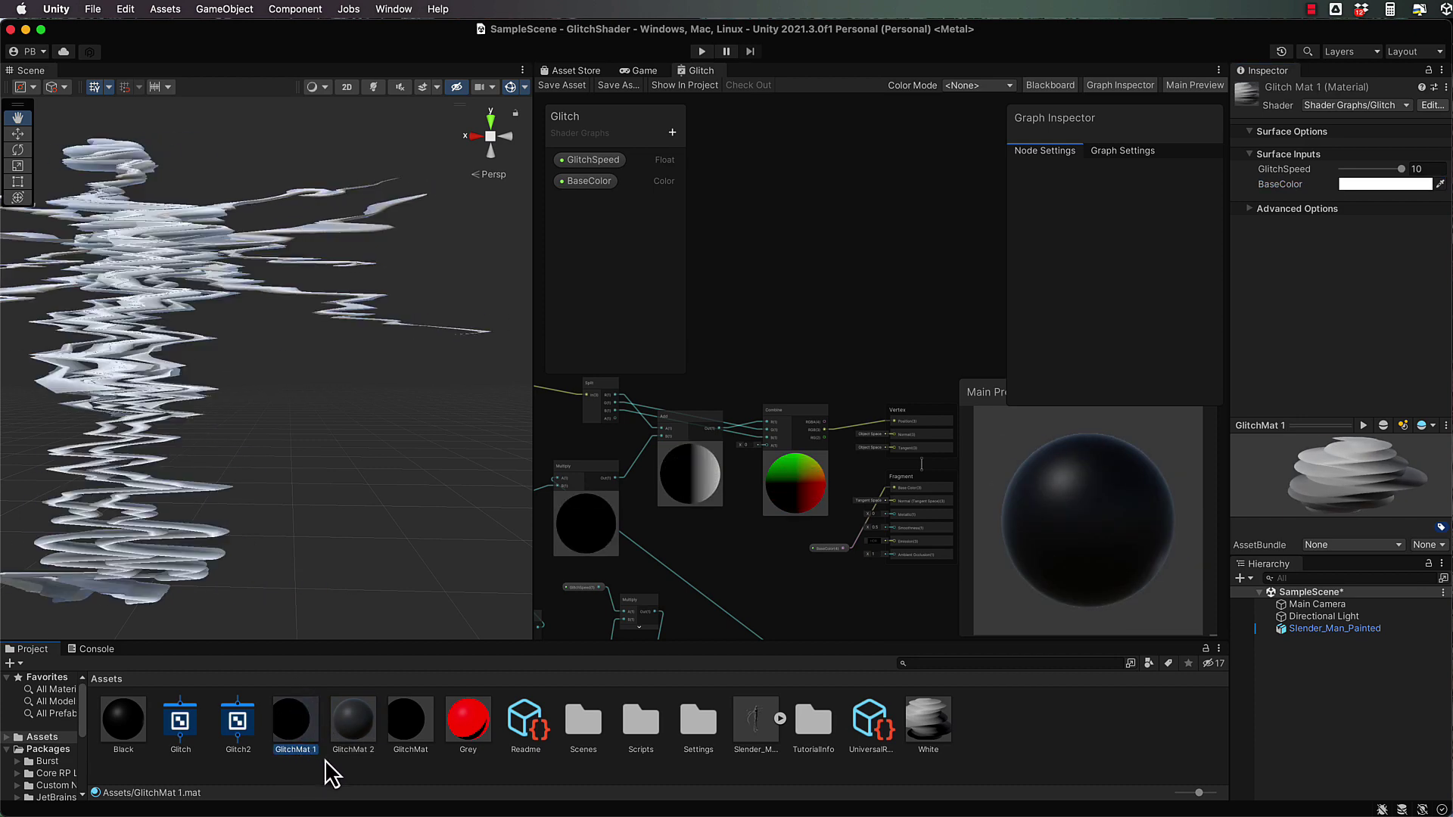
{"action": "left_click", "coordinate": [1387, 184]}
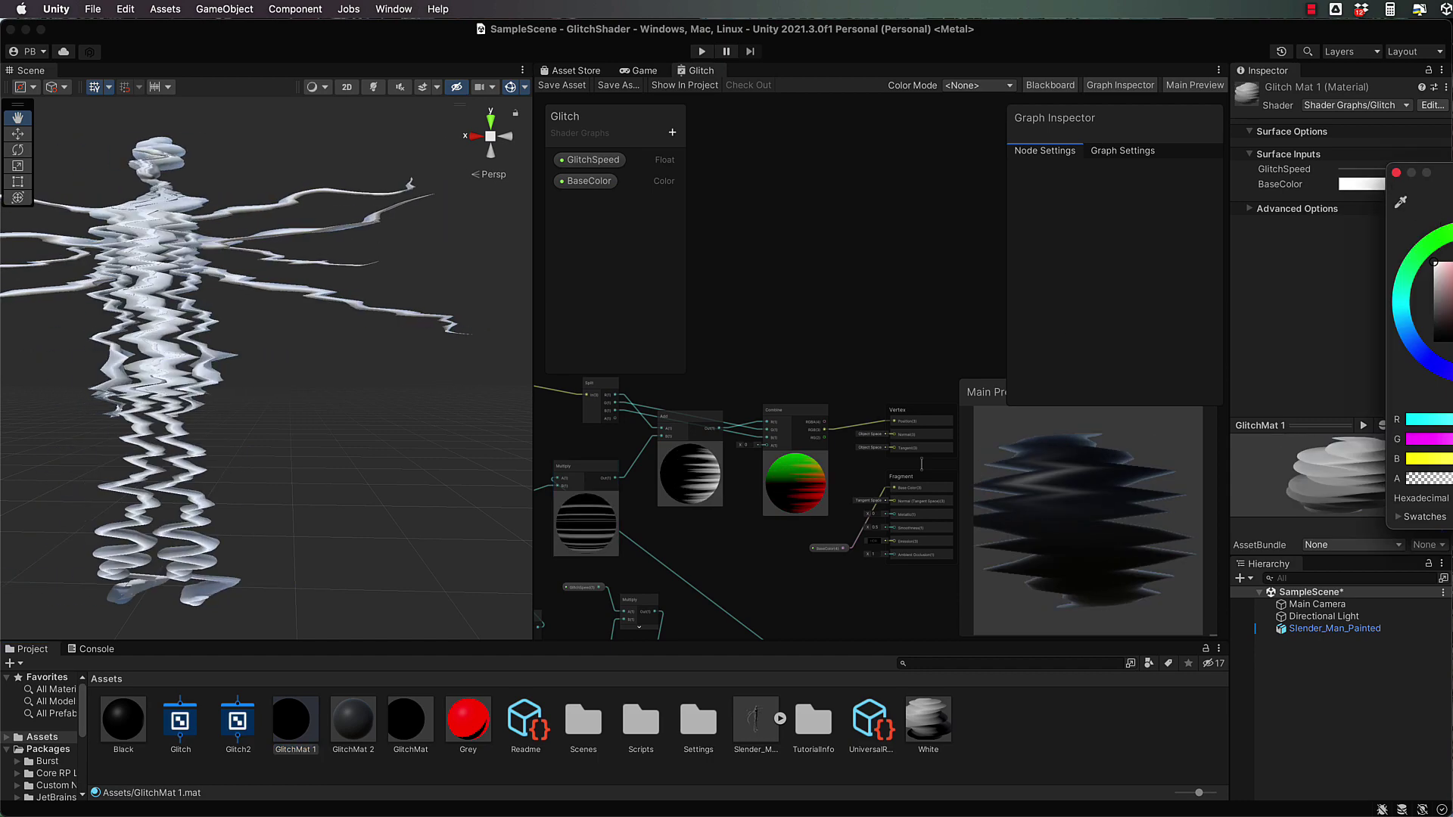
{"action": "left_click", "coordinate": [1232, 334]}
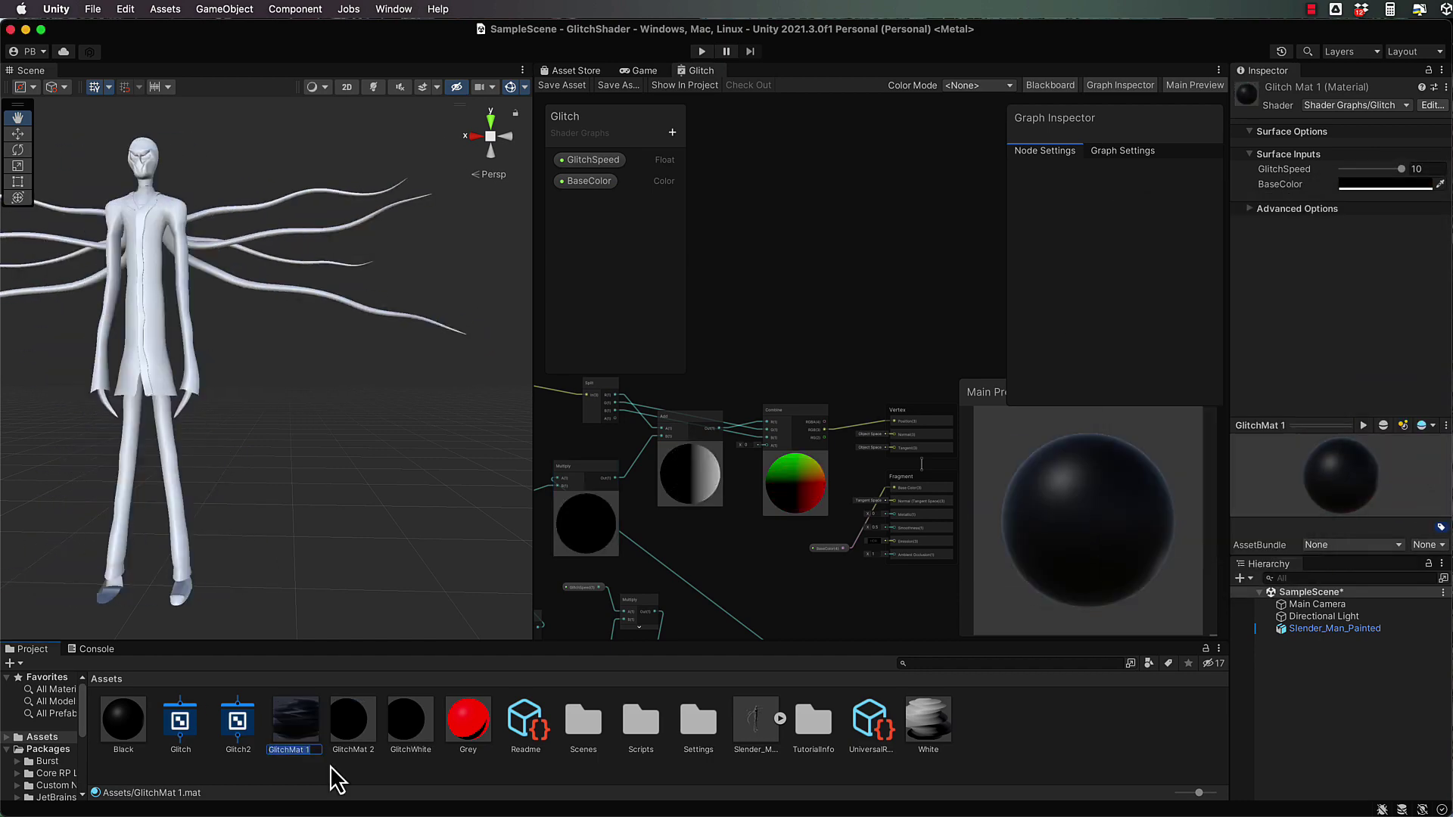
{"action": "type", "text": "GlitchBack"}
{"action": "key", "text": "Return"}
{"action": "key", "text": "Return"}
{"action": "type", "text": "GlitchBla"}
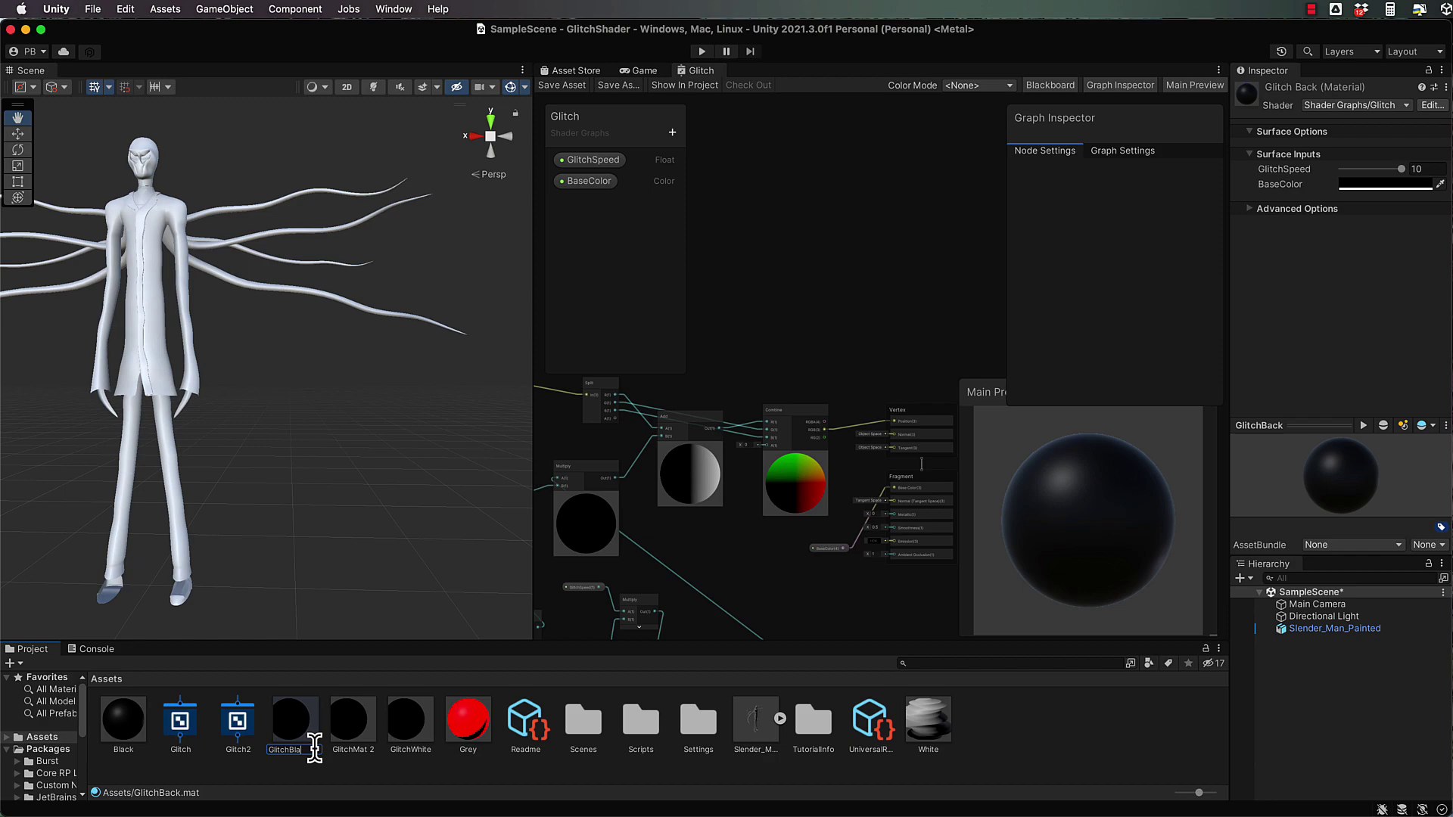
Step: Rename GlitchMat 2 to GlitchGrey
{"action": "left_click", "coordinate": [355, 753]}
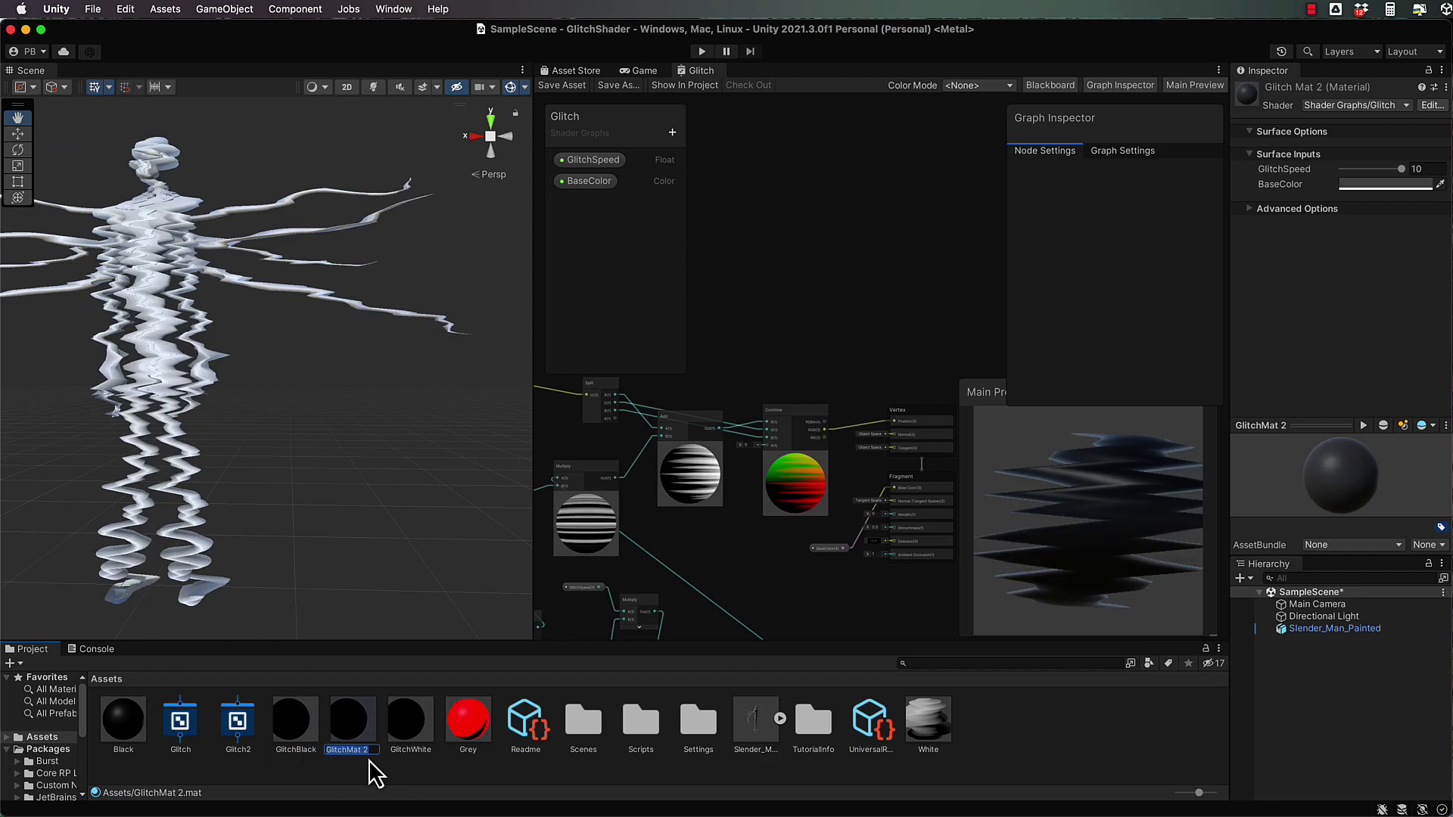
{"action": "type", "text": "Glitch"}
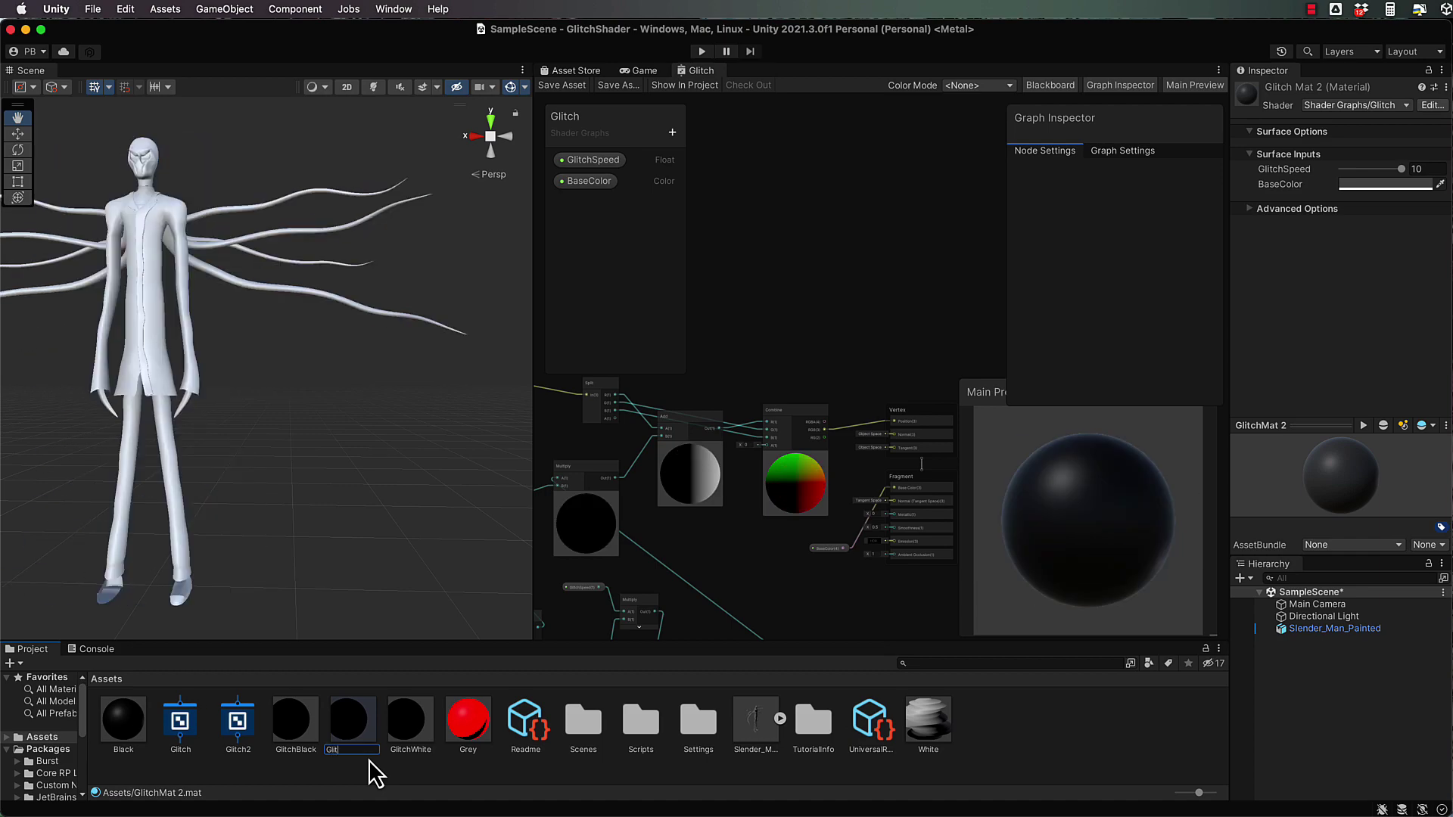
{"action": "key", "text": "Return"}
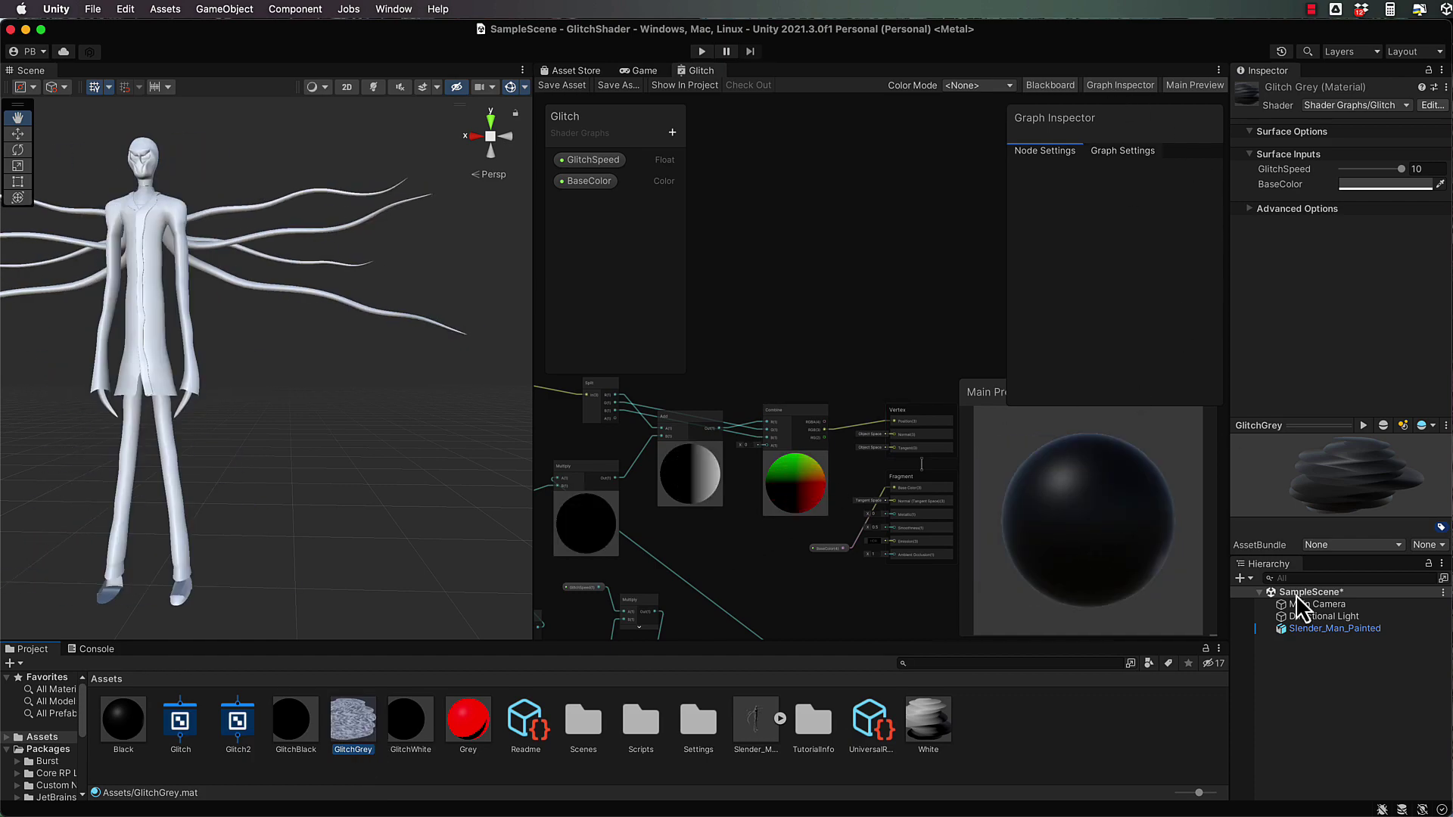
Step: Assign GlitchGrey, GlitchBlack and GlitchWhite to Slender_Man_Painted's material slots, then maximize the Glitch graph
{"action": "left_click", "coordinate": [1332, 628]}
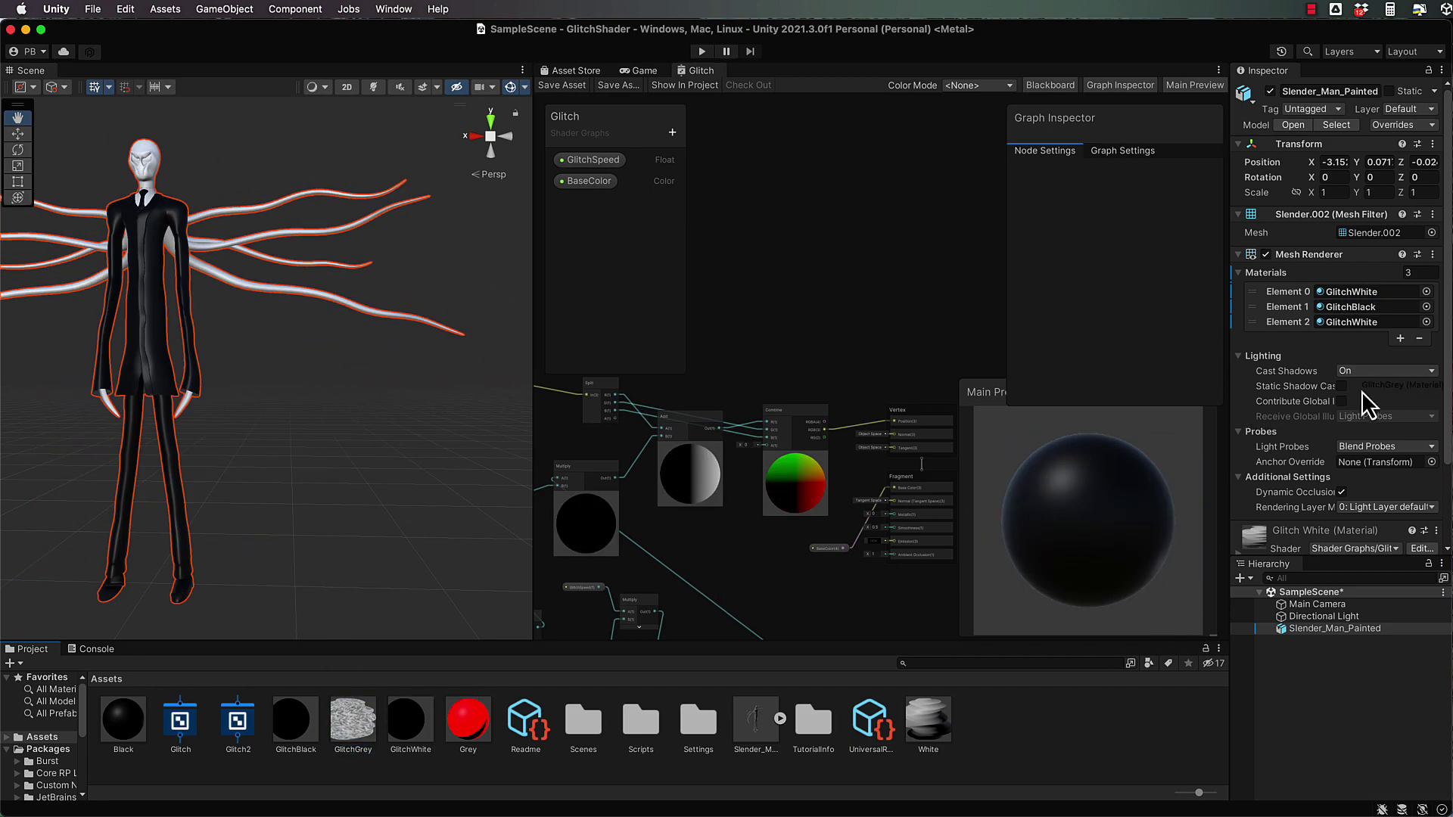
{"action": "left_click_drag", "start_coordinate": [1374, 324], "coordinate": [1375, 324]}
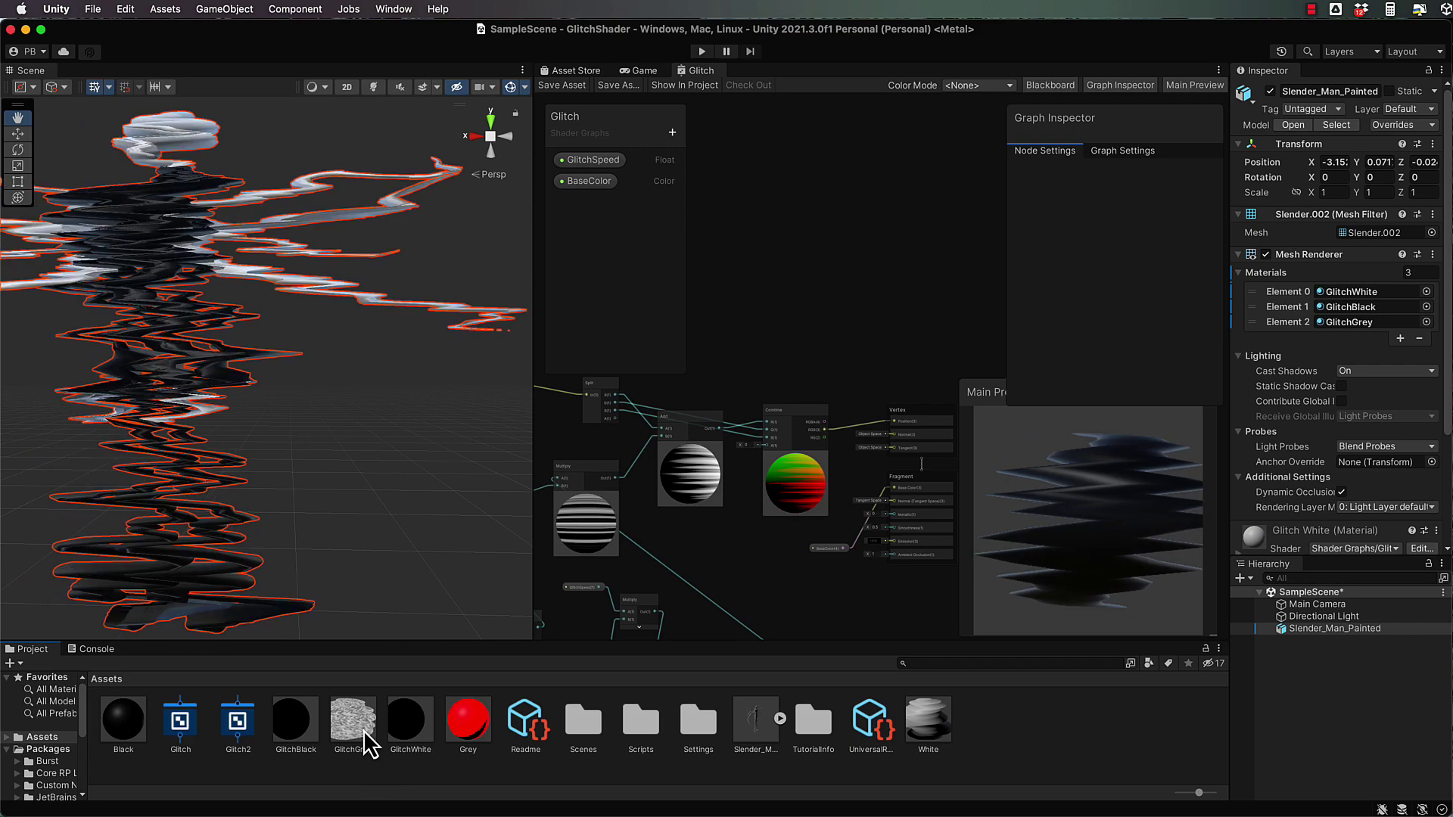
{"action": "left_click_drag", "start_coordinate": [658, 636], "coordinate": [1382, 306]}
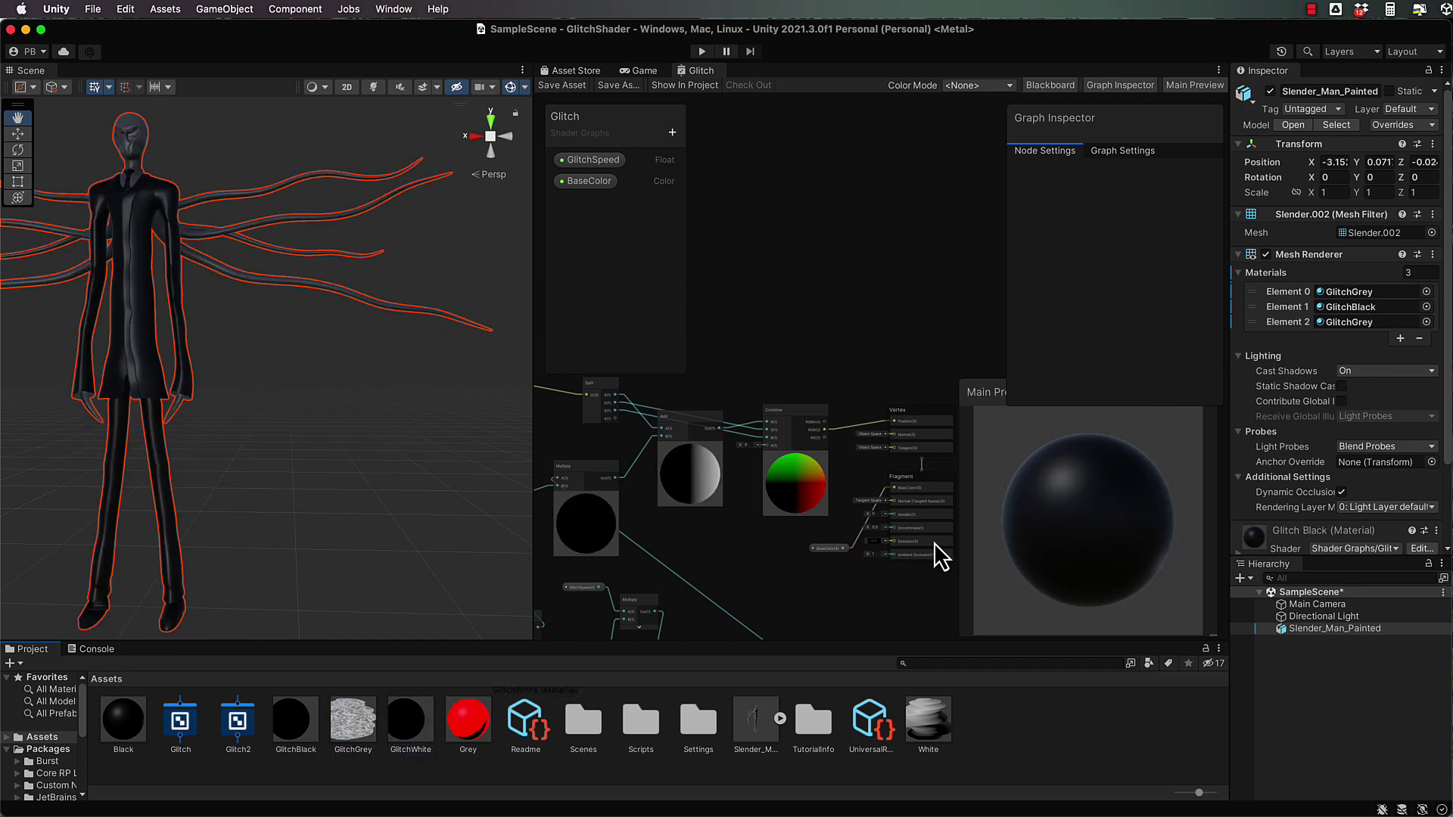
{"action": "left_click_drag", "start_coordinate": [941, 557], "coordinate": [1357, 327]}
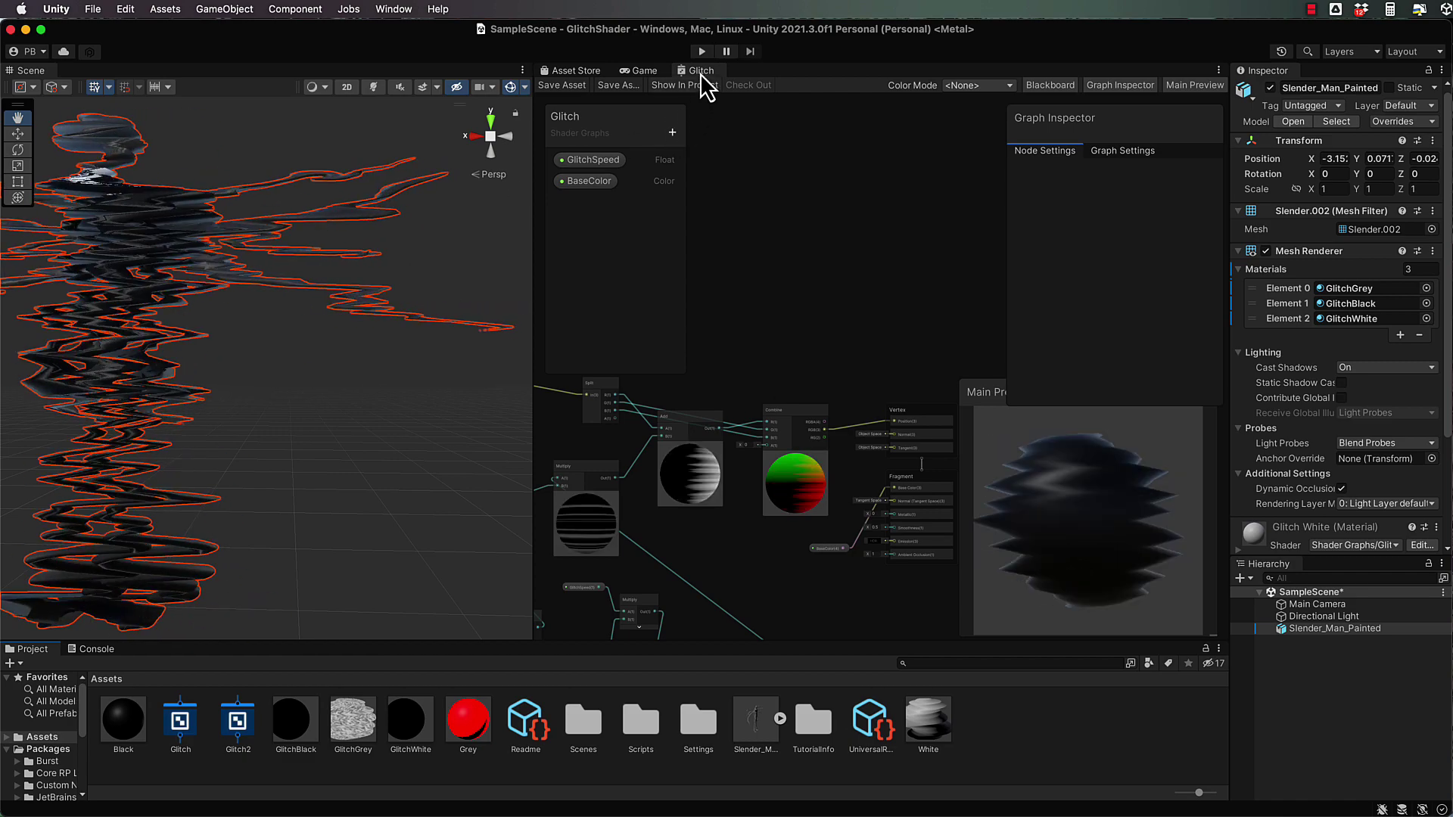
{"action": "double_click", "coordinate": [701, 71]}
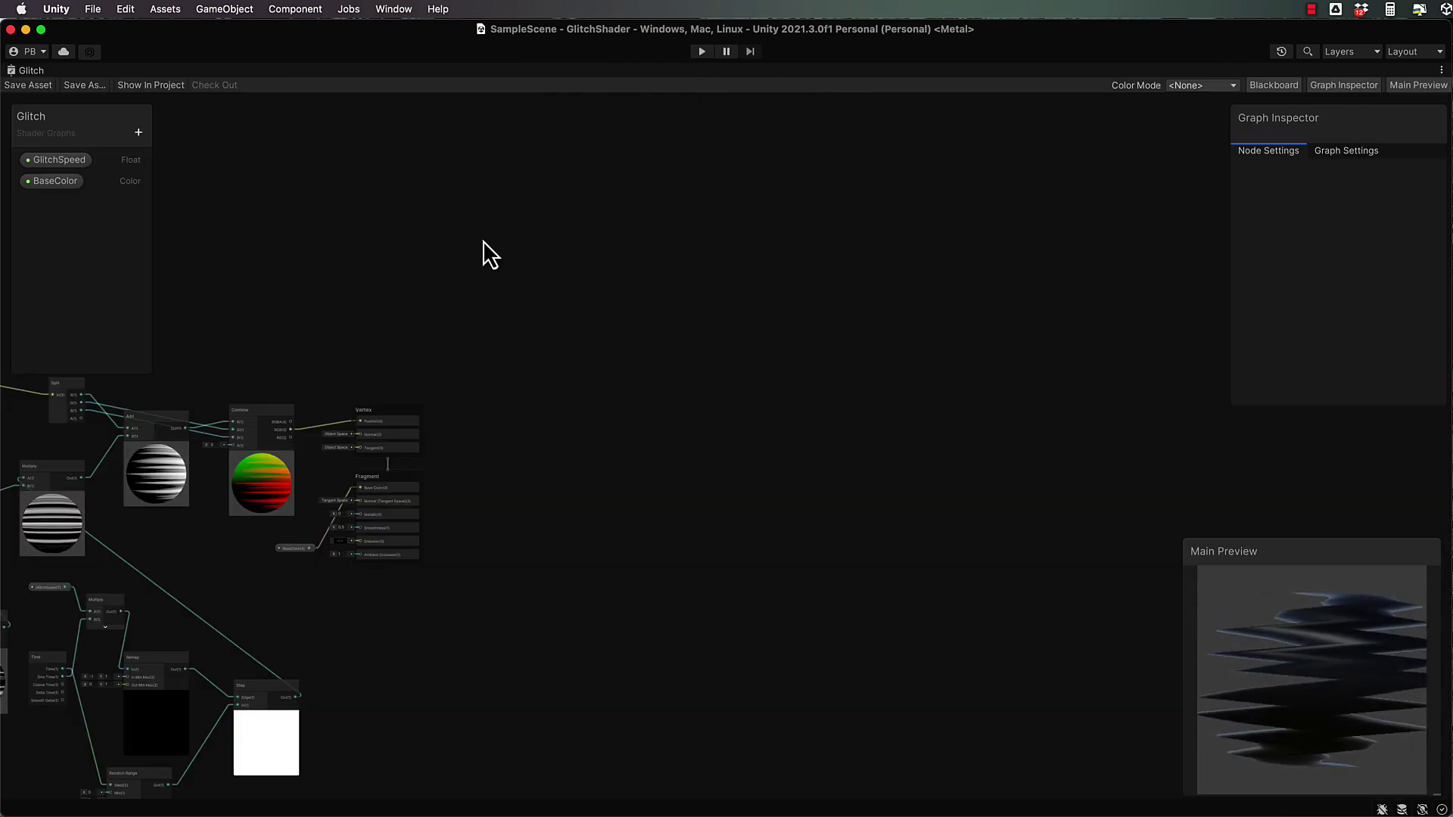
Step: Frame the graph, shift the BaseColor node left, and delete its link to Base Color
{"action": "key", "text": "a"}
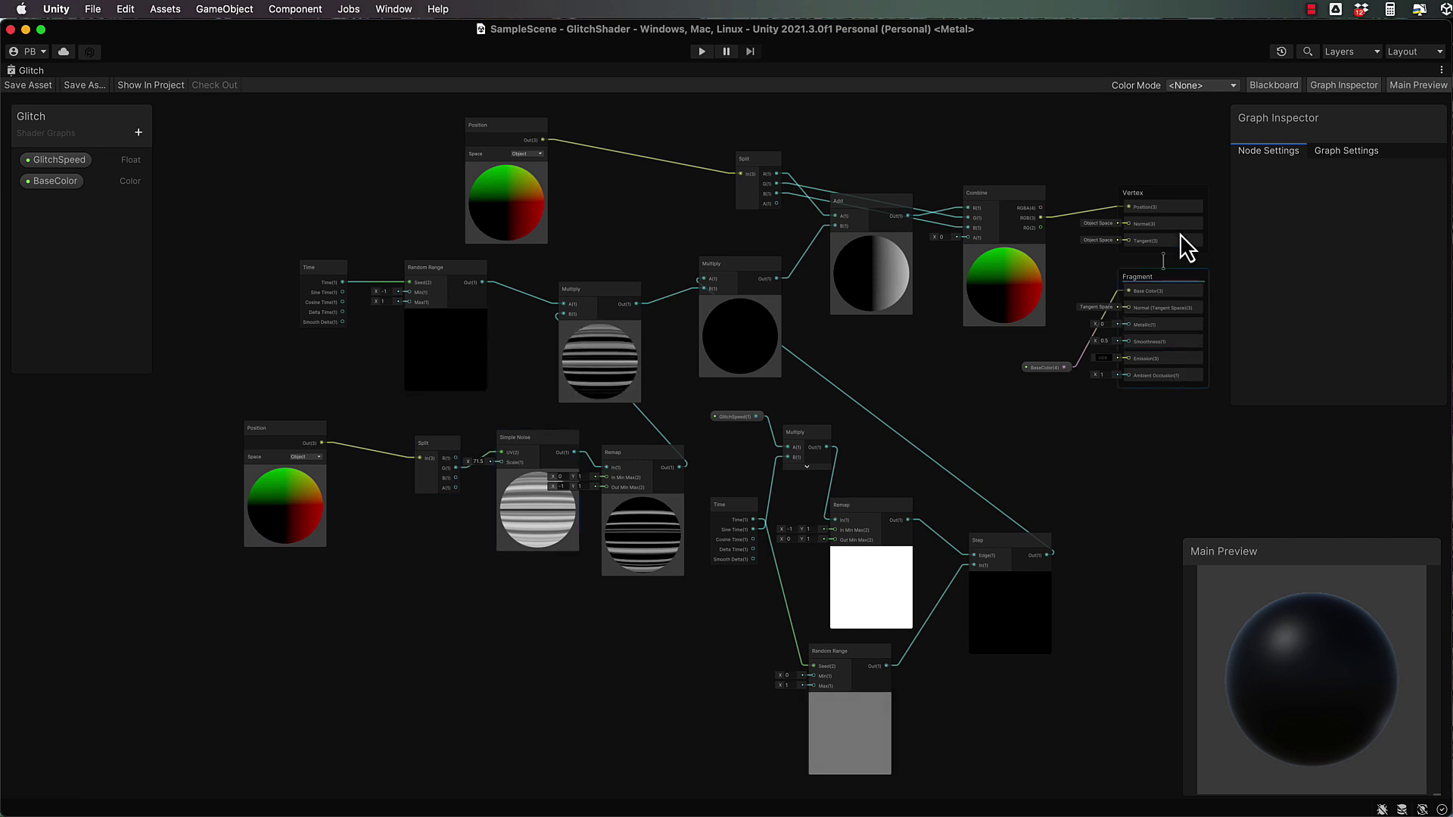
{"action": "middle_click_drag", "start_coordinate": [1074, 439], "coordinate": [825, 440]}
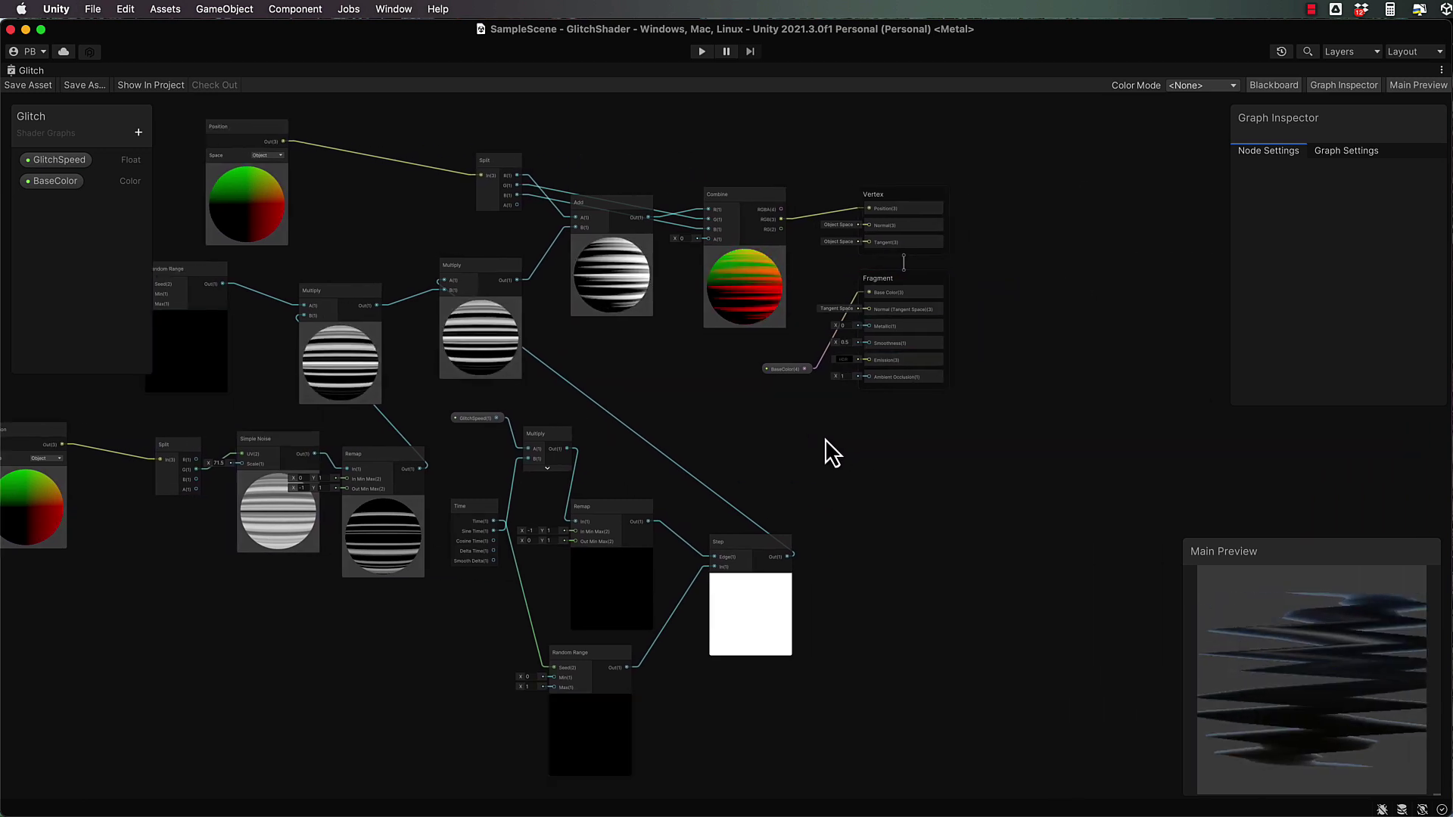
{"action": "left_click", "coordinate": [774, 370]}
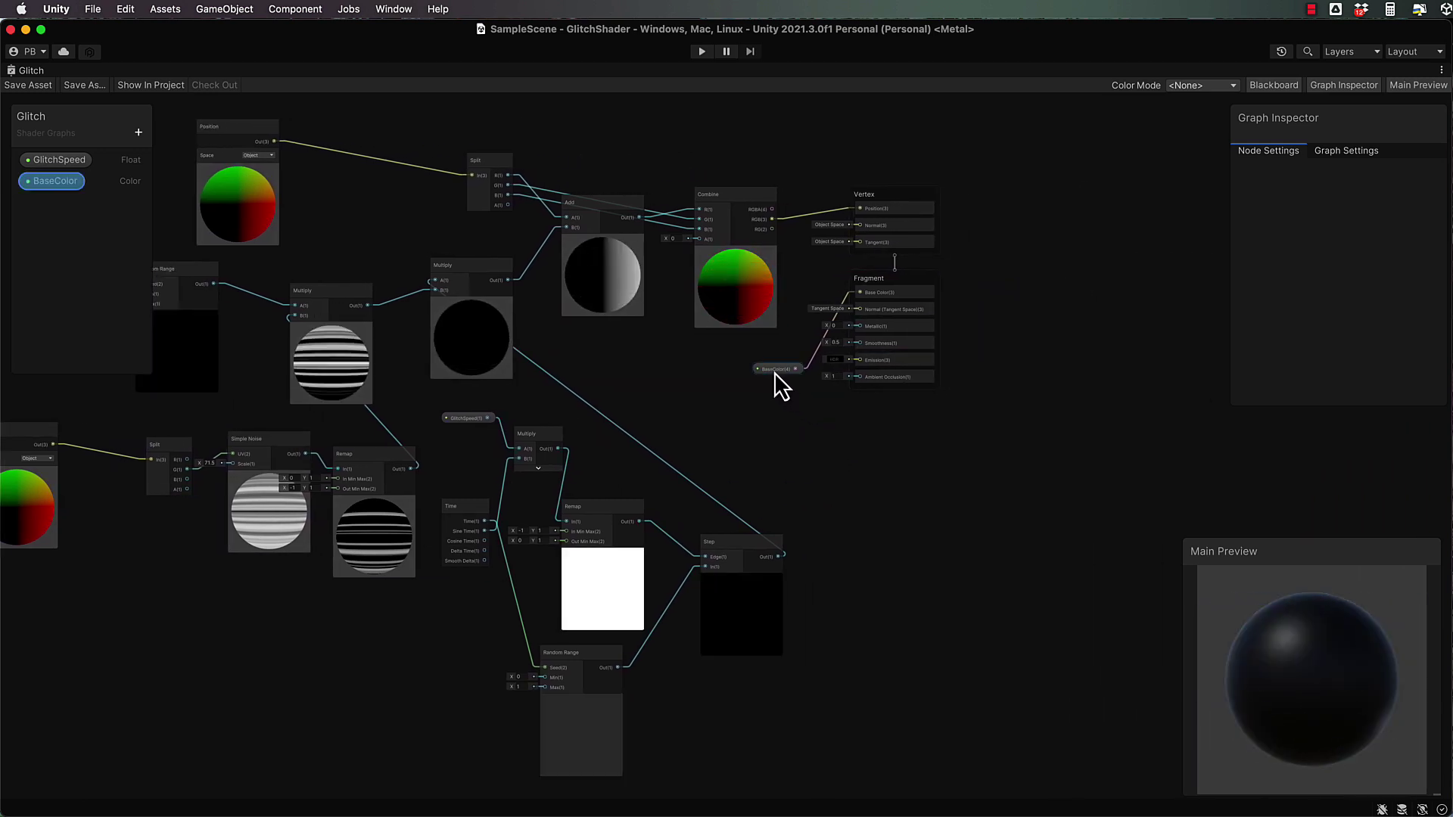
{"action": "left_click_drag", "start_coordinate": [774, 370], "coordinate": [689, 373]}
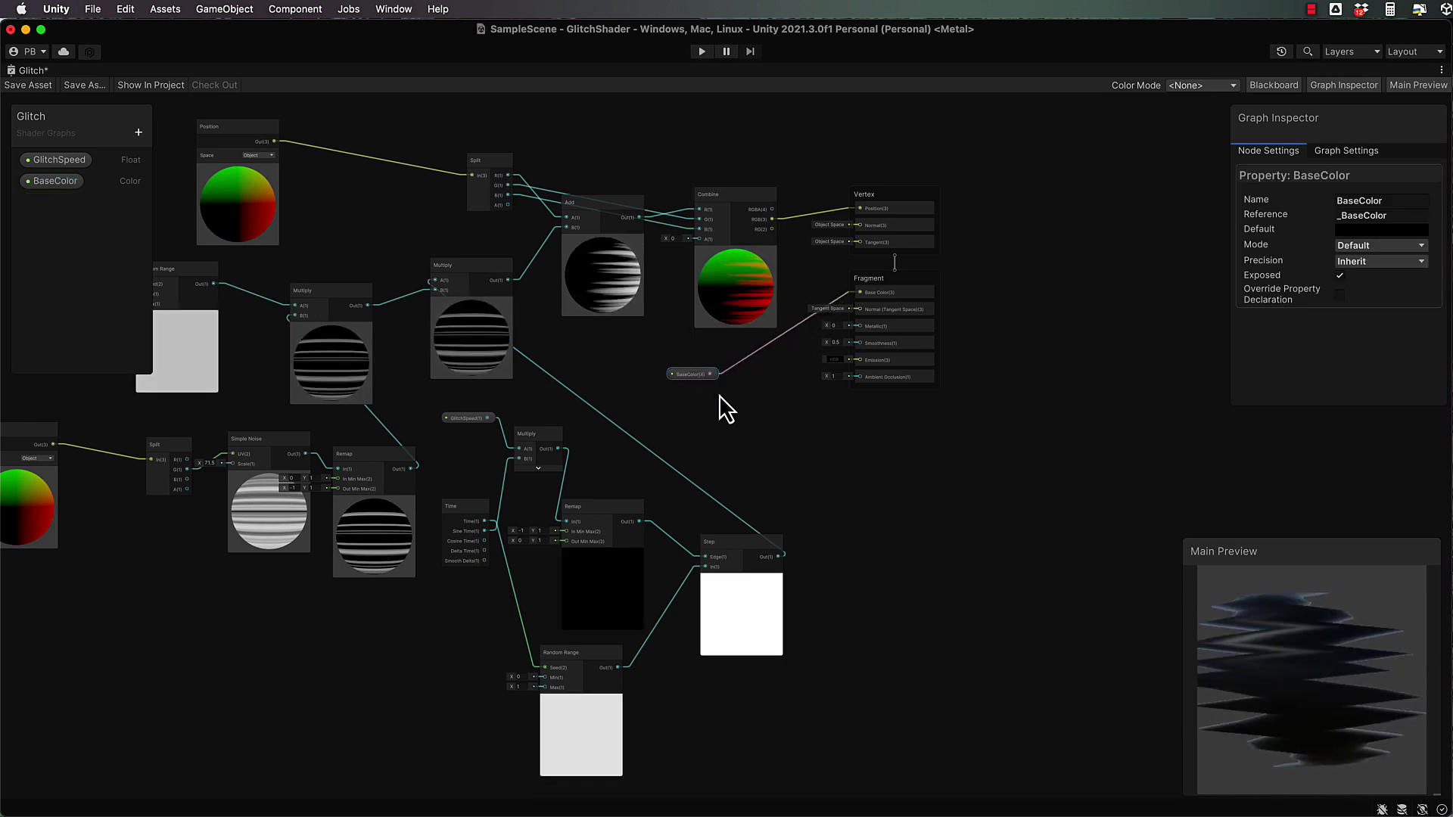
{"action": "scroll", "coordinate": [728, 406], "scroll_direction": "up", "scroll_amount": 4}
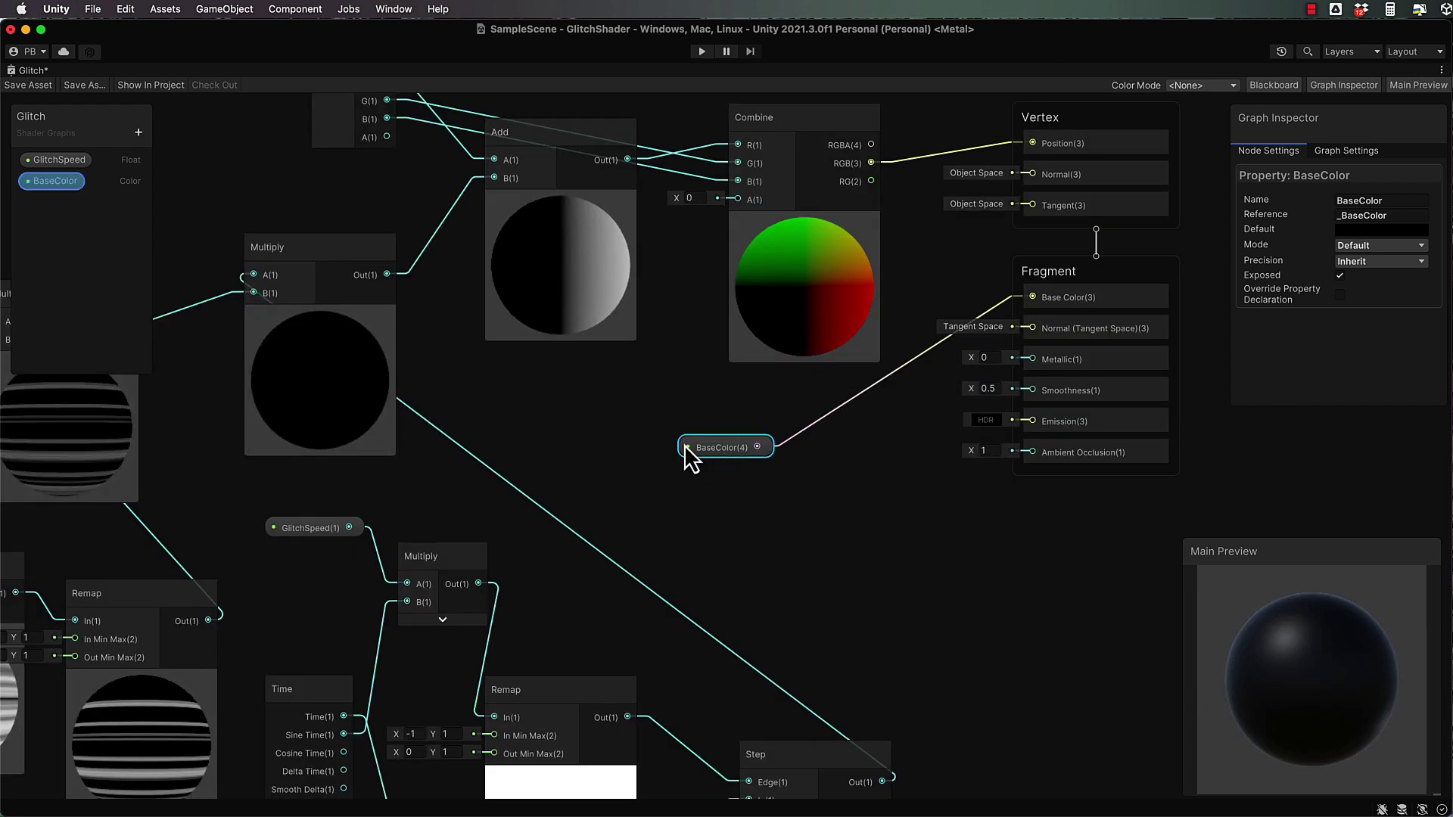
{"action": "left_click_drag", "start_coordinate": [728, 447], "coordinate": [660, 447]}
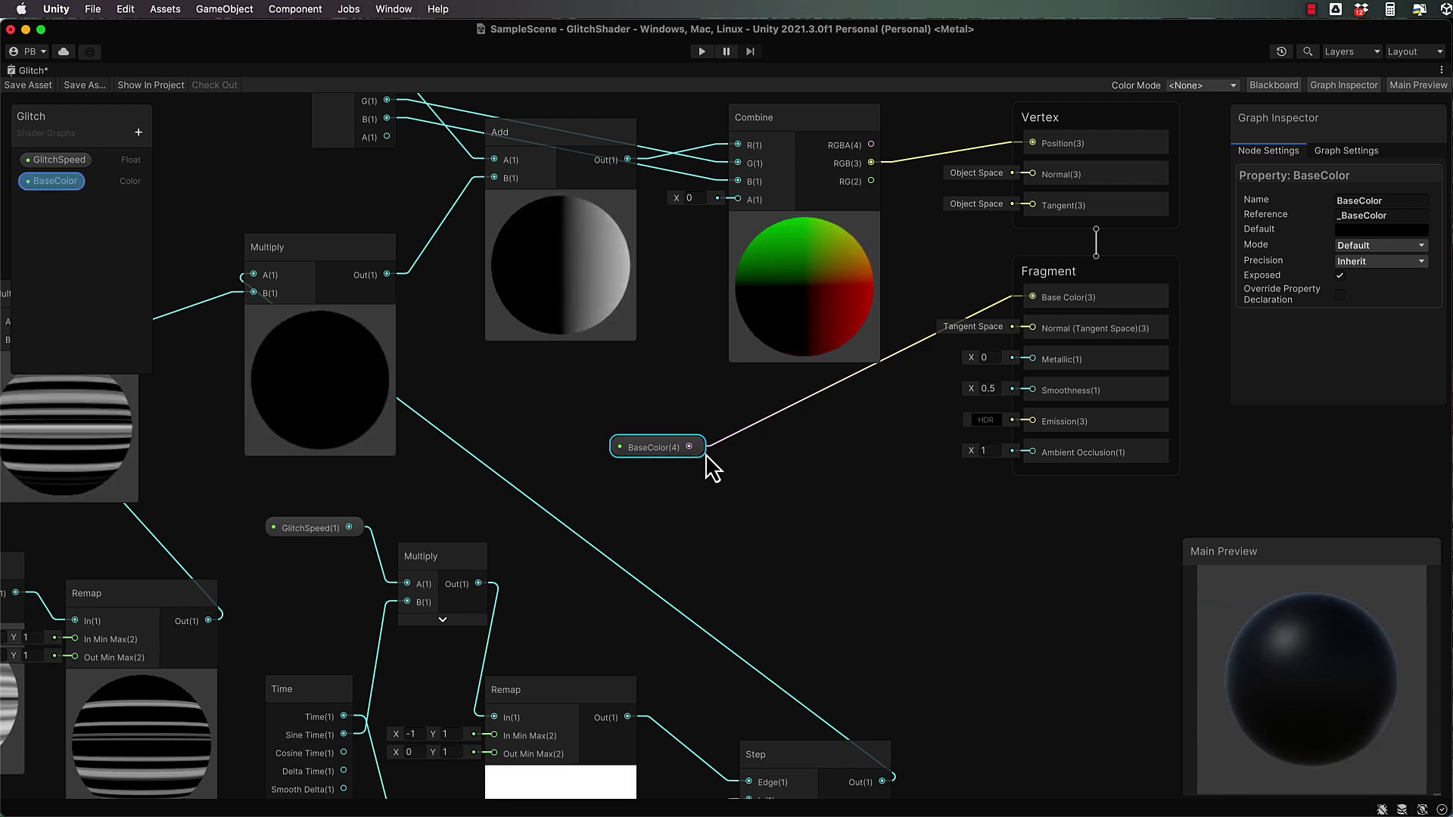
{"action": "left_click", "coordinate": [781, 415]}
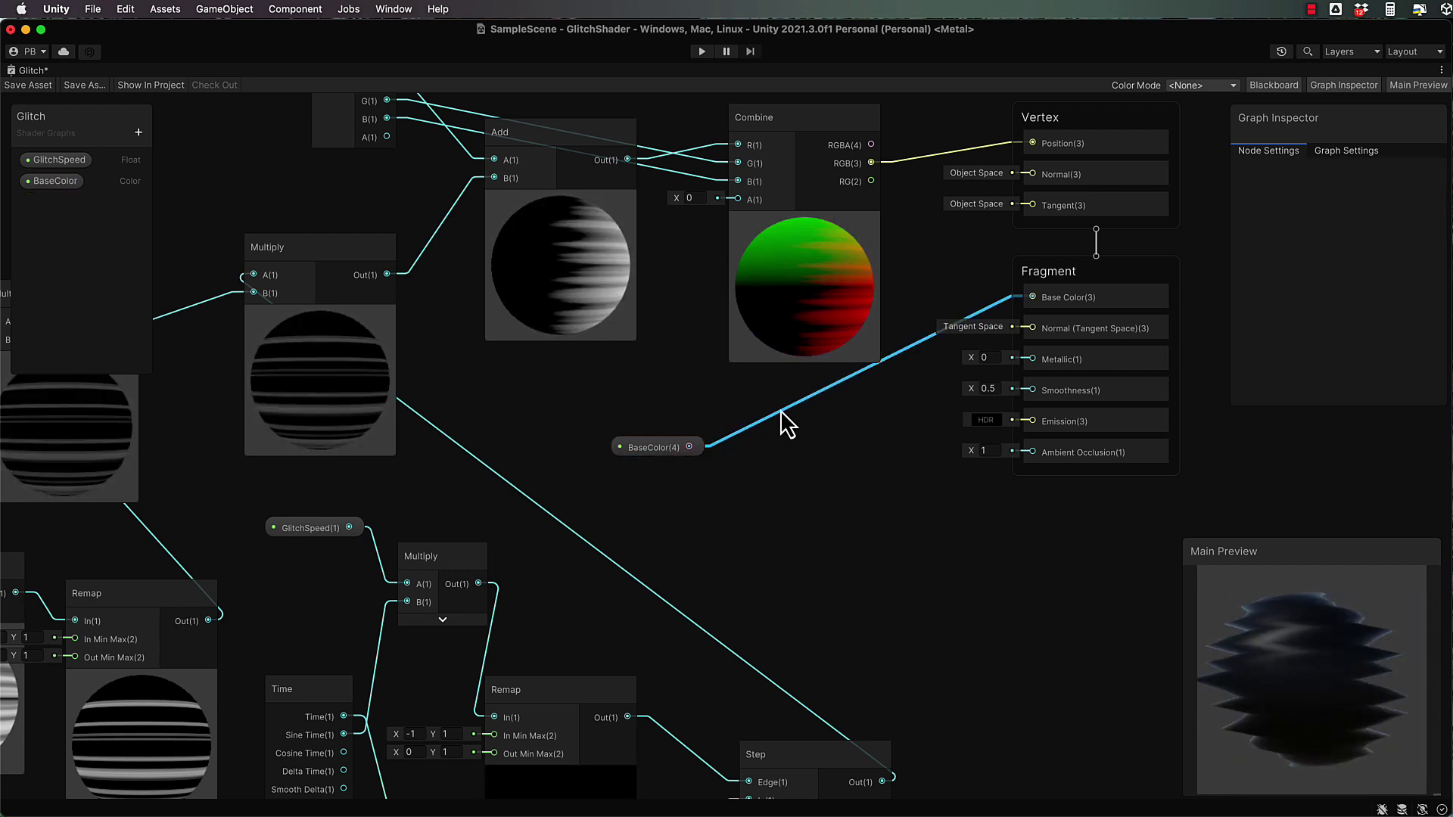
{"action": "key", "text": "Delete"}
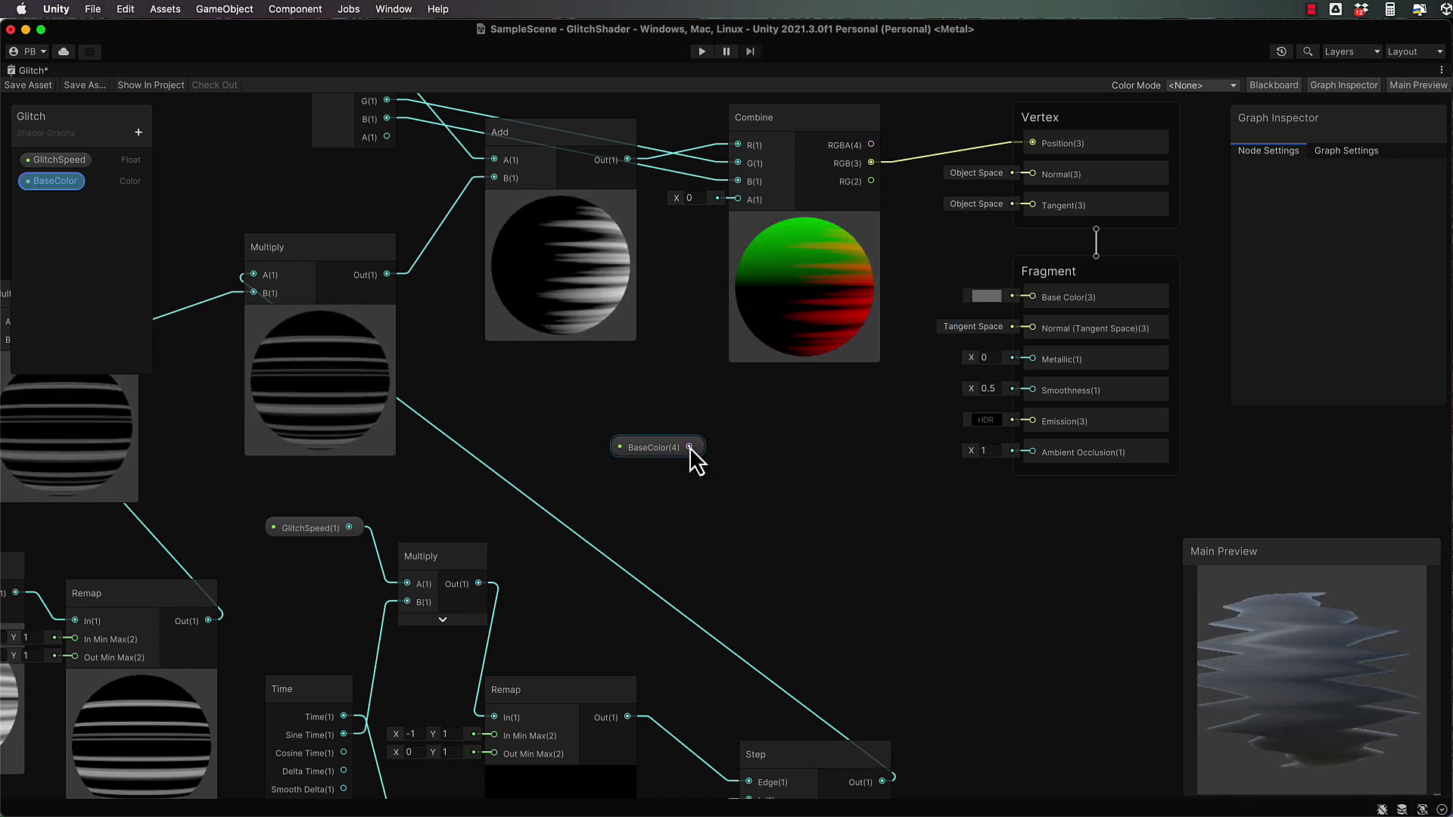
Step: Insert an Add node after BaseColor and route its output into Fragment Base Color
{"action": "left_click_drag", "start_coordinate": [742, 456], "coordinate": [784, 458]}
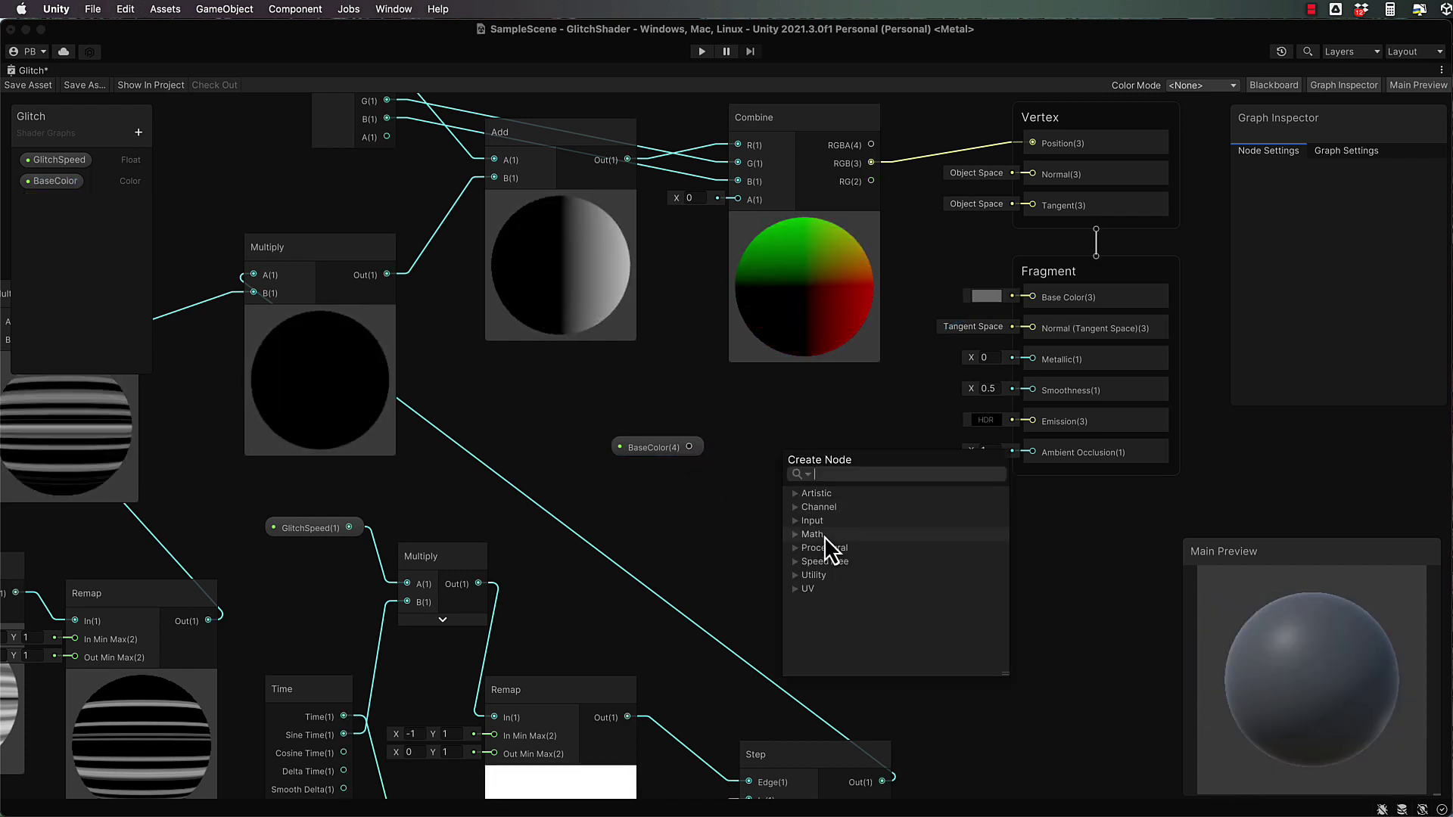
{"action": "type", "text": "Add"}
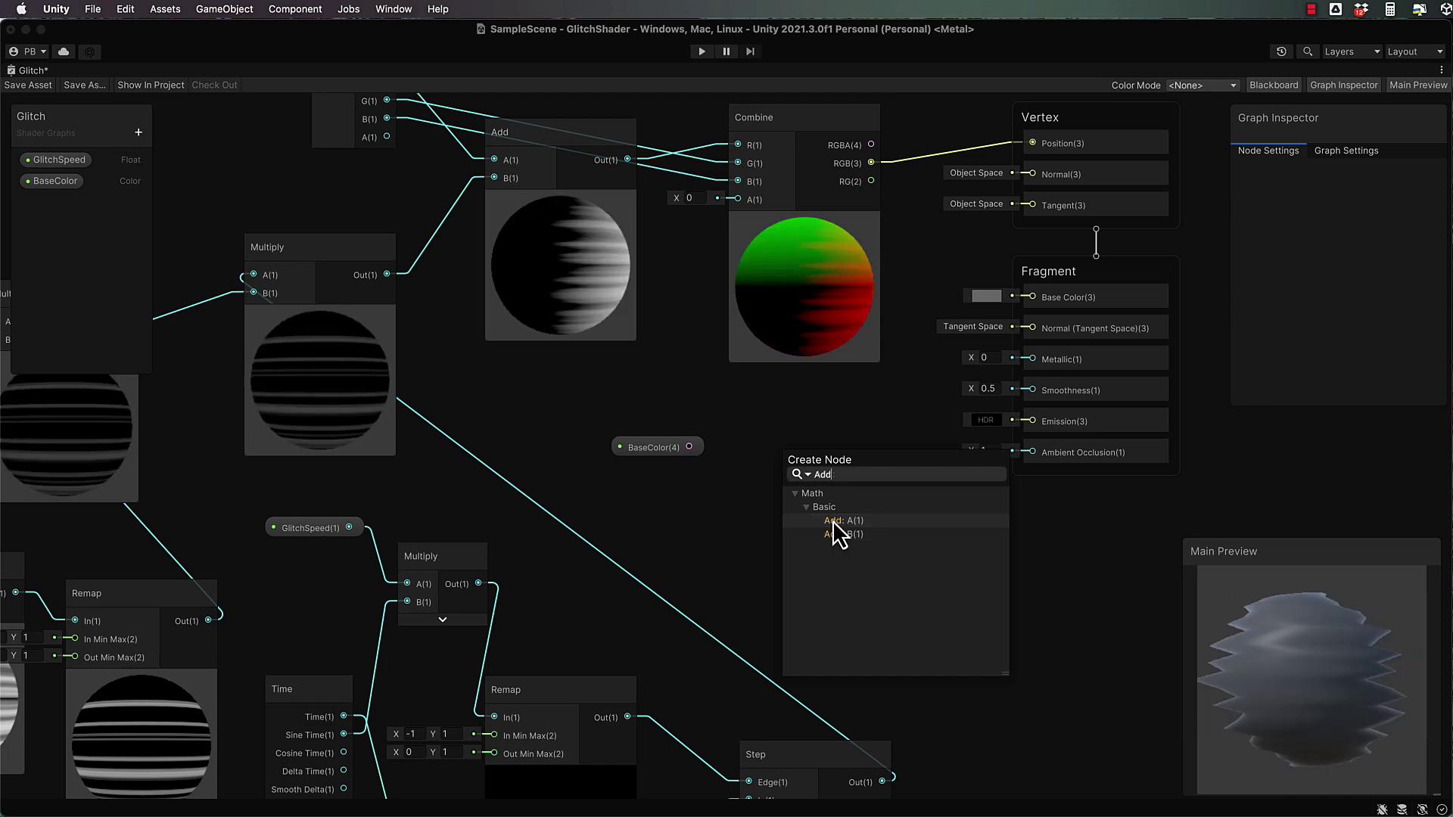
{"action": "left_click", "coordinate": [834, 522]}
{"action": "left_click_drag", "start_coordinate": [916, 480], "coordinate": [1032, 297]}
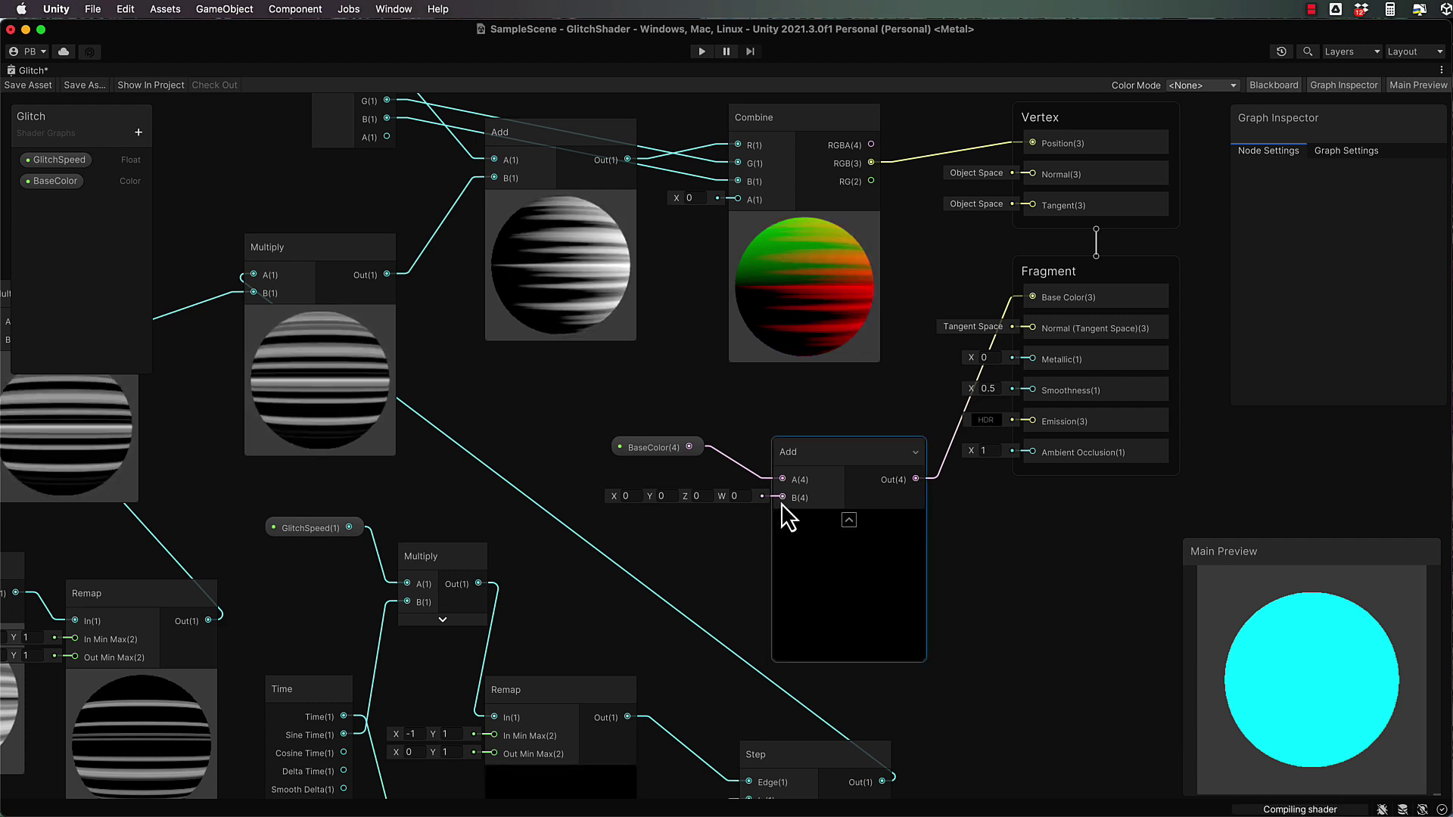
Step: Feed a Simple Noise node at scale 500 into the Add node's B input
{"action": "left_click_drag", "start_coordinate": [781, 498], "coordinate": [698, 527]}
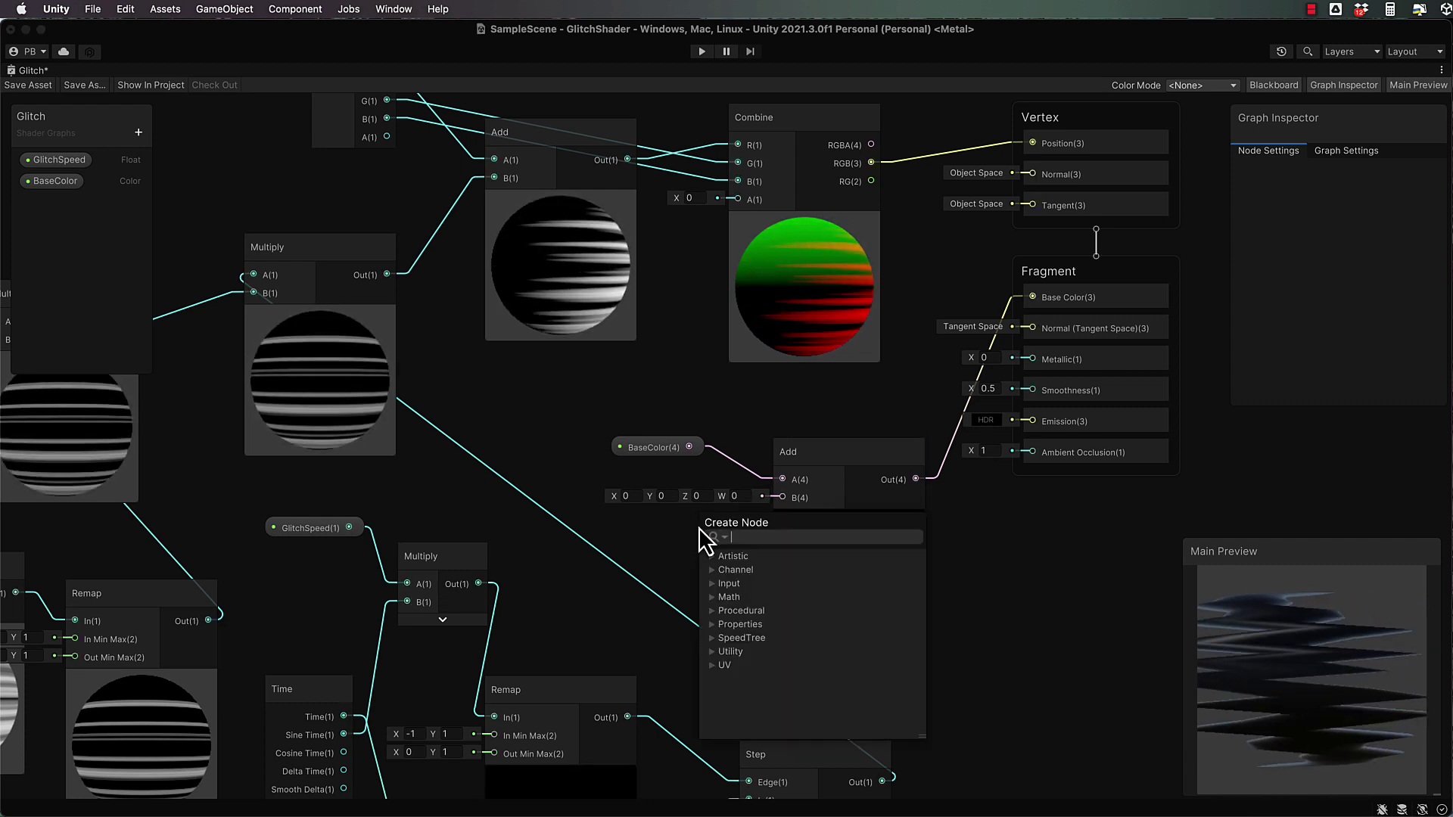
{"action": "type", "text": "sim"}
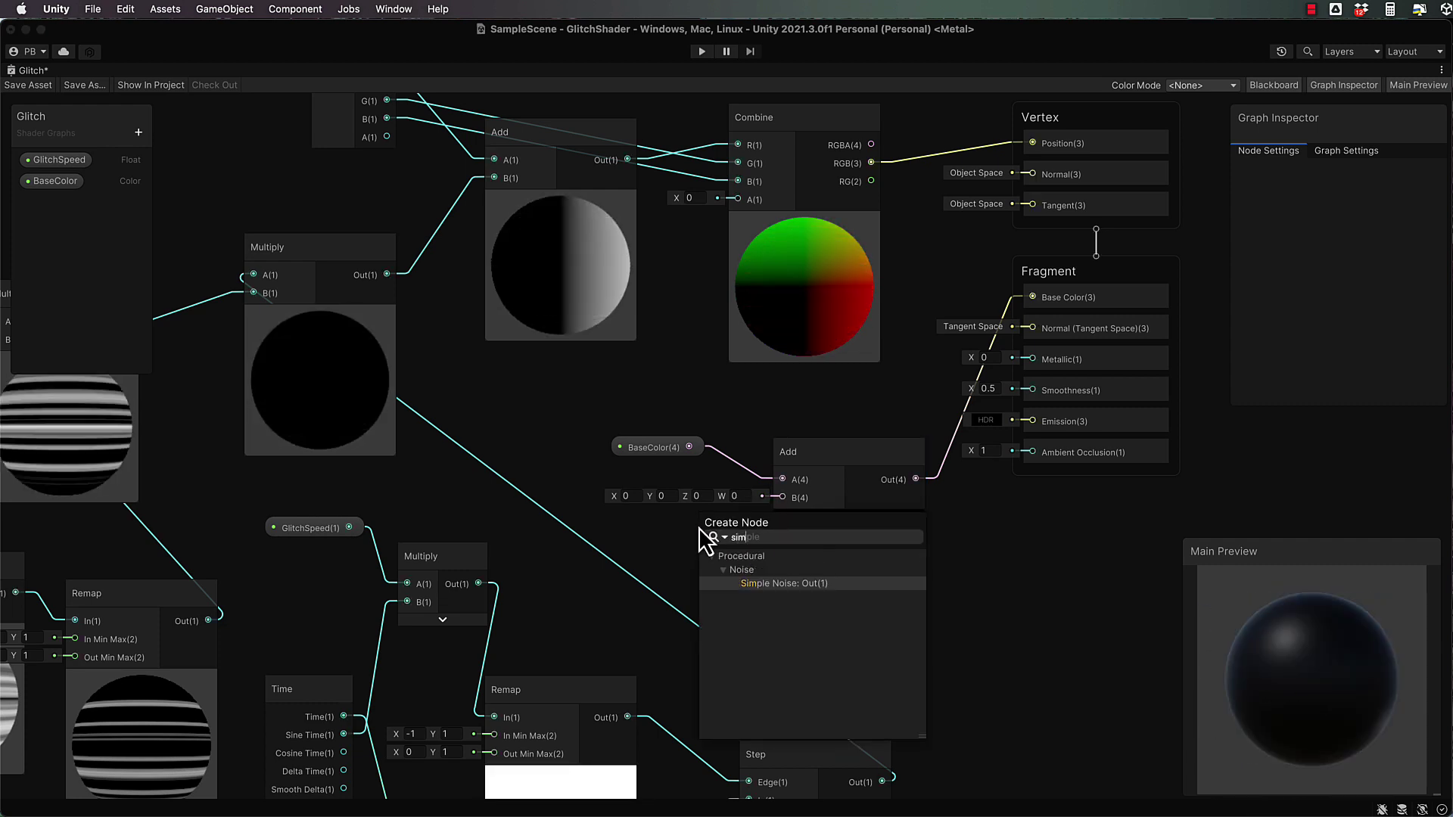
{"action": "left_click", "coordinate": [770, 582]}
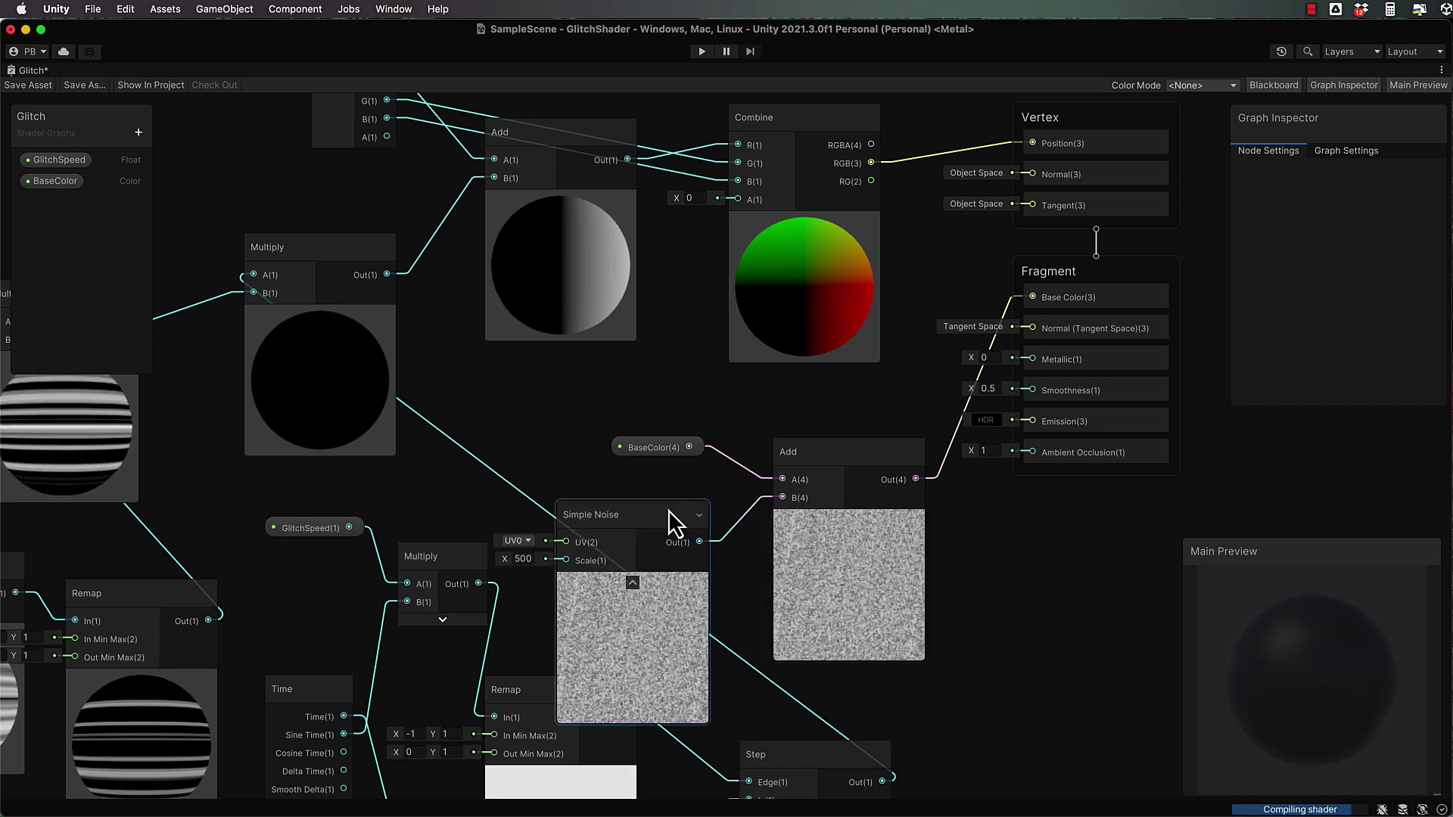
{"action": "left_click_drag", "start_coordinate": [669, 510], "coordinate": [684, 489]}
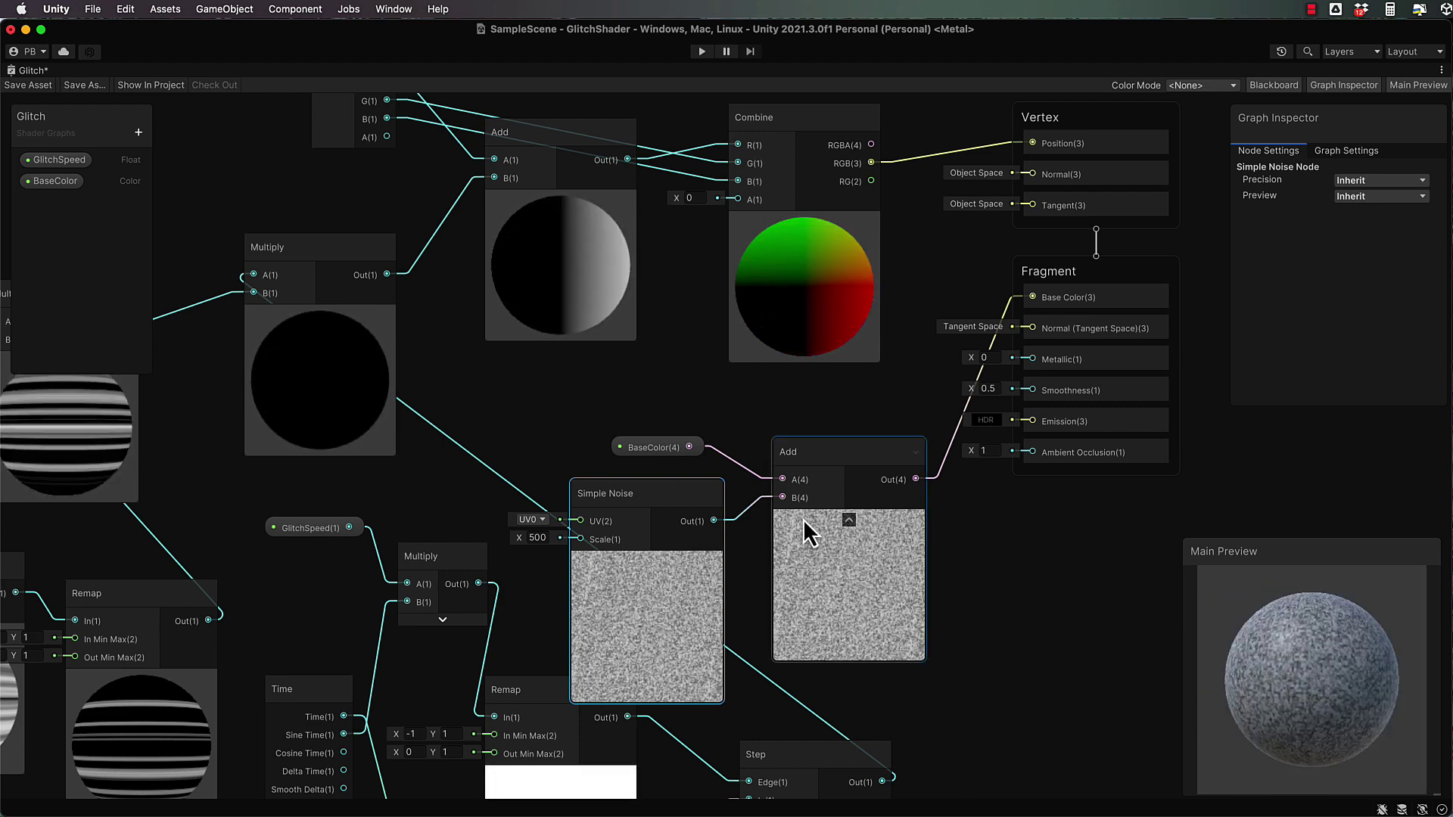
Step: Save the Glitch shader graph and return to the full editor layout
{"action": "left_click", "coordinate": [38, 84]}
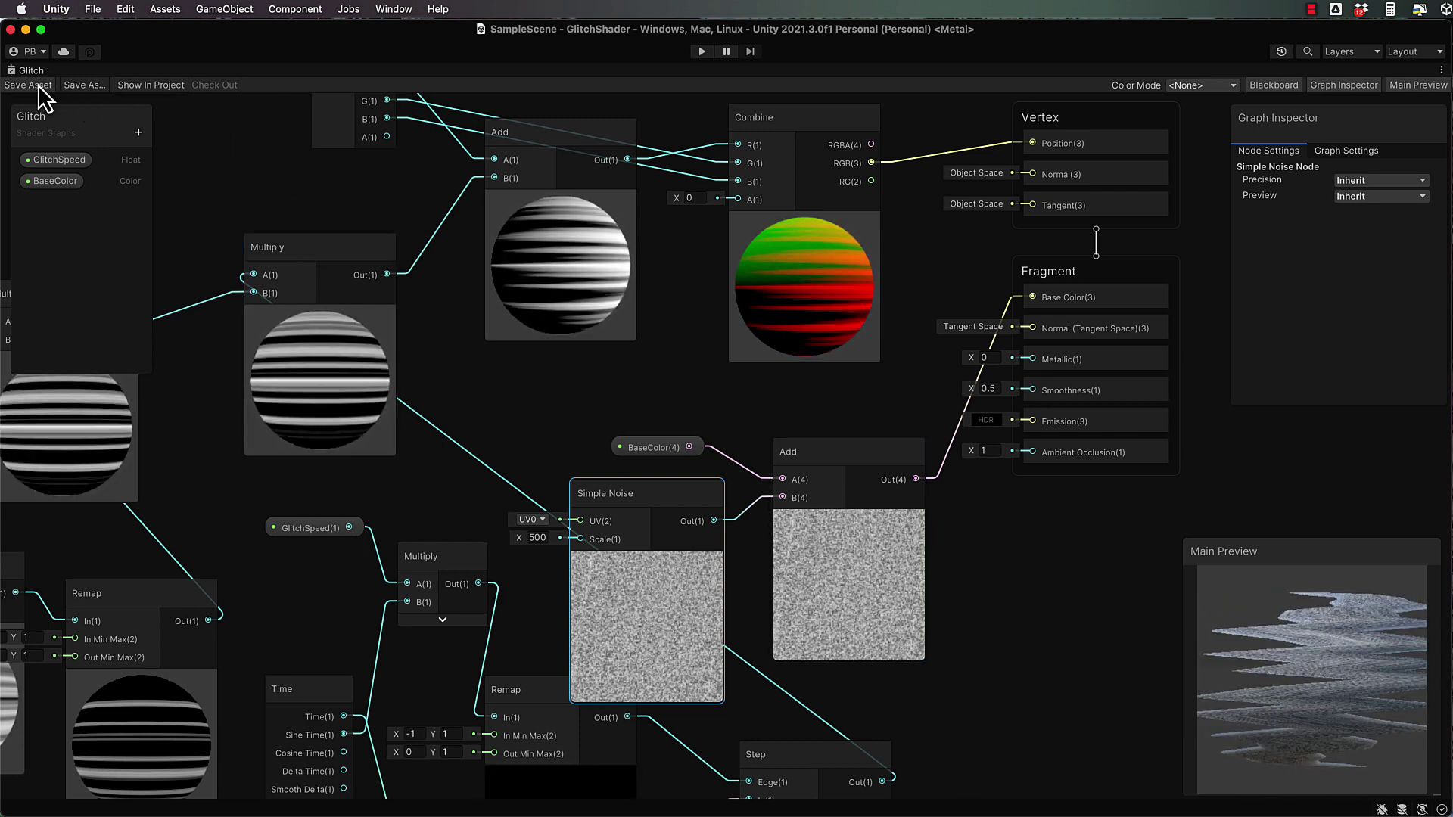
{"action": "double_click", "coordinate": [35, 70]}
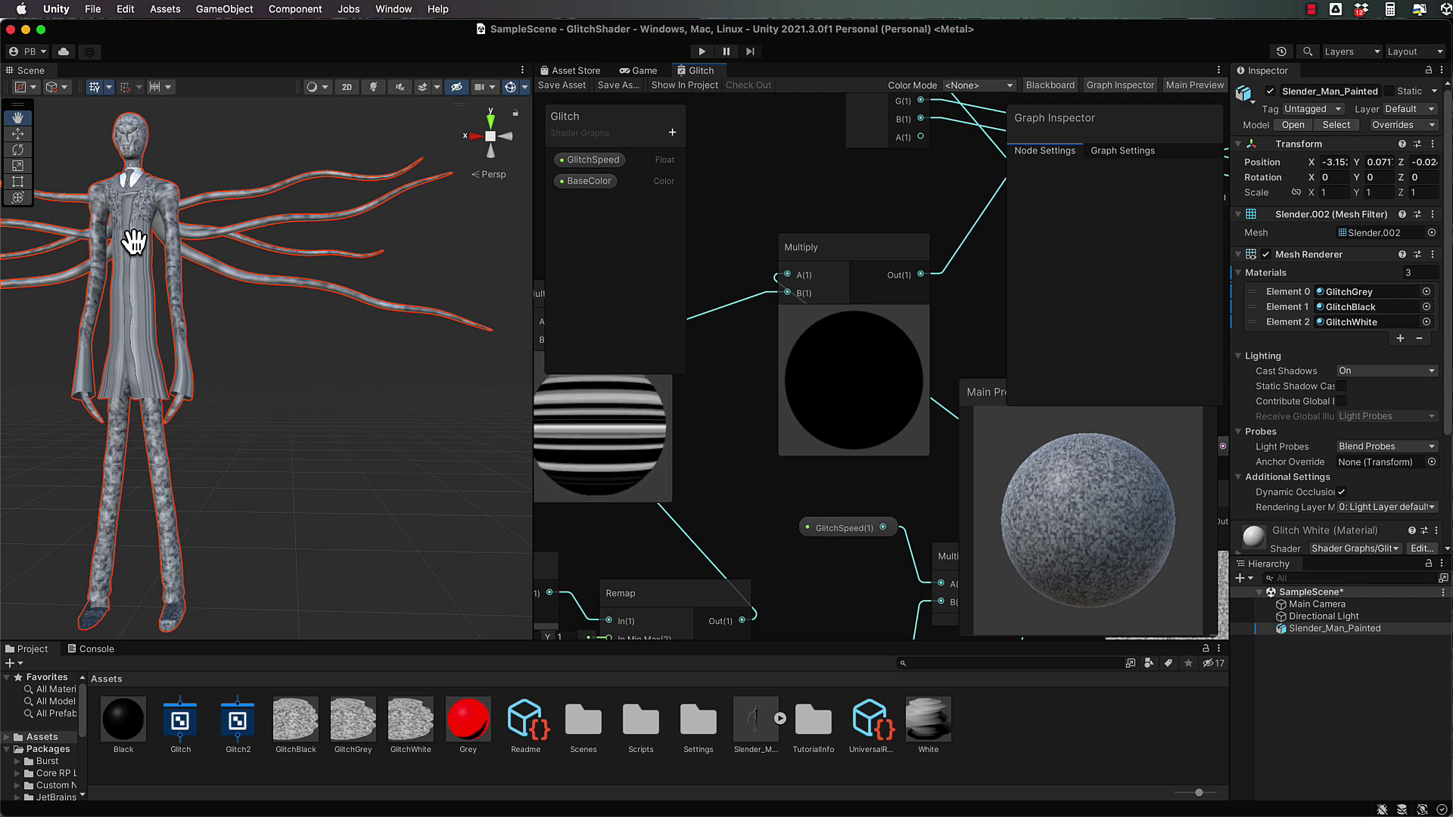
Step: Maximize the Glitch graph, move Vertex/Fragment right, and regroup the colour nodes with collapsed previews
{"action": "double_click", "coordinate": [695, 71]}
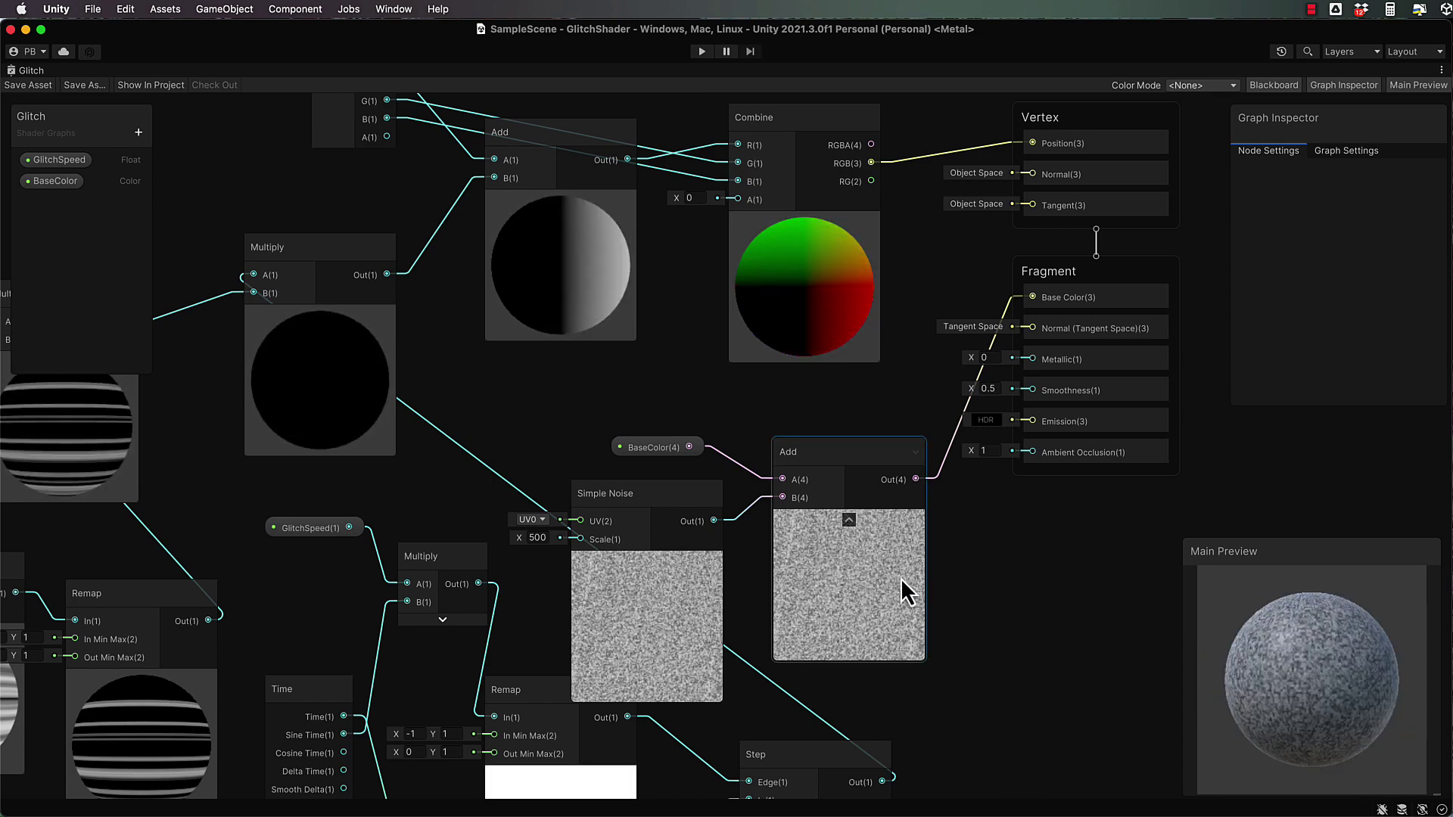
{"action": "middle_click_drag", "start_coordinate": [1071, 551], "coordinate": [856, 606]}
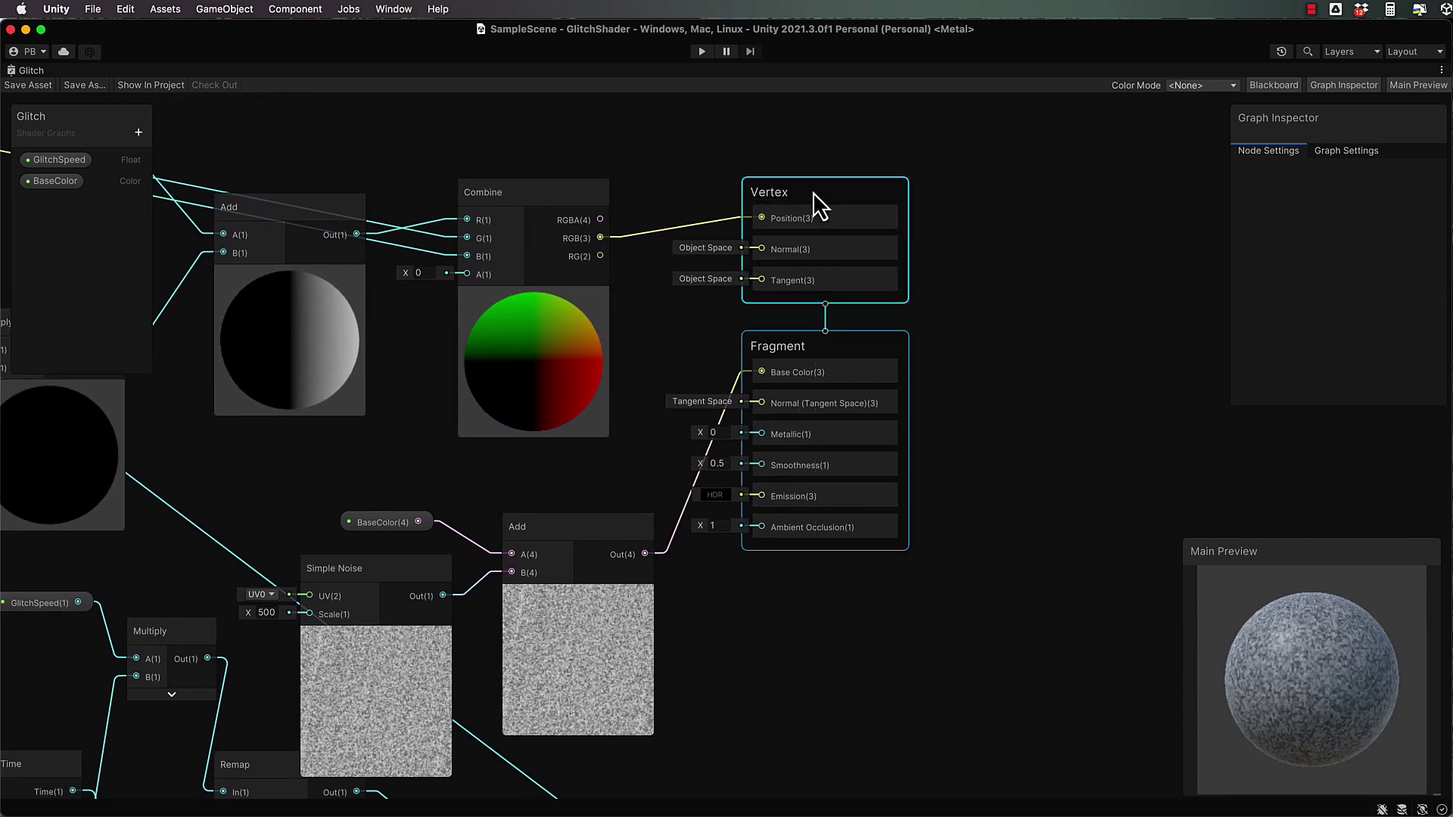
{"action": "left_click_drag", "start_coordinate": [812, 192], "coordinate": [1045, 194]}
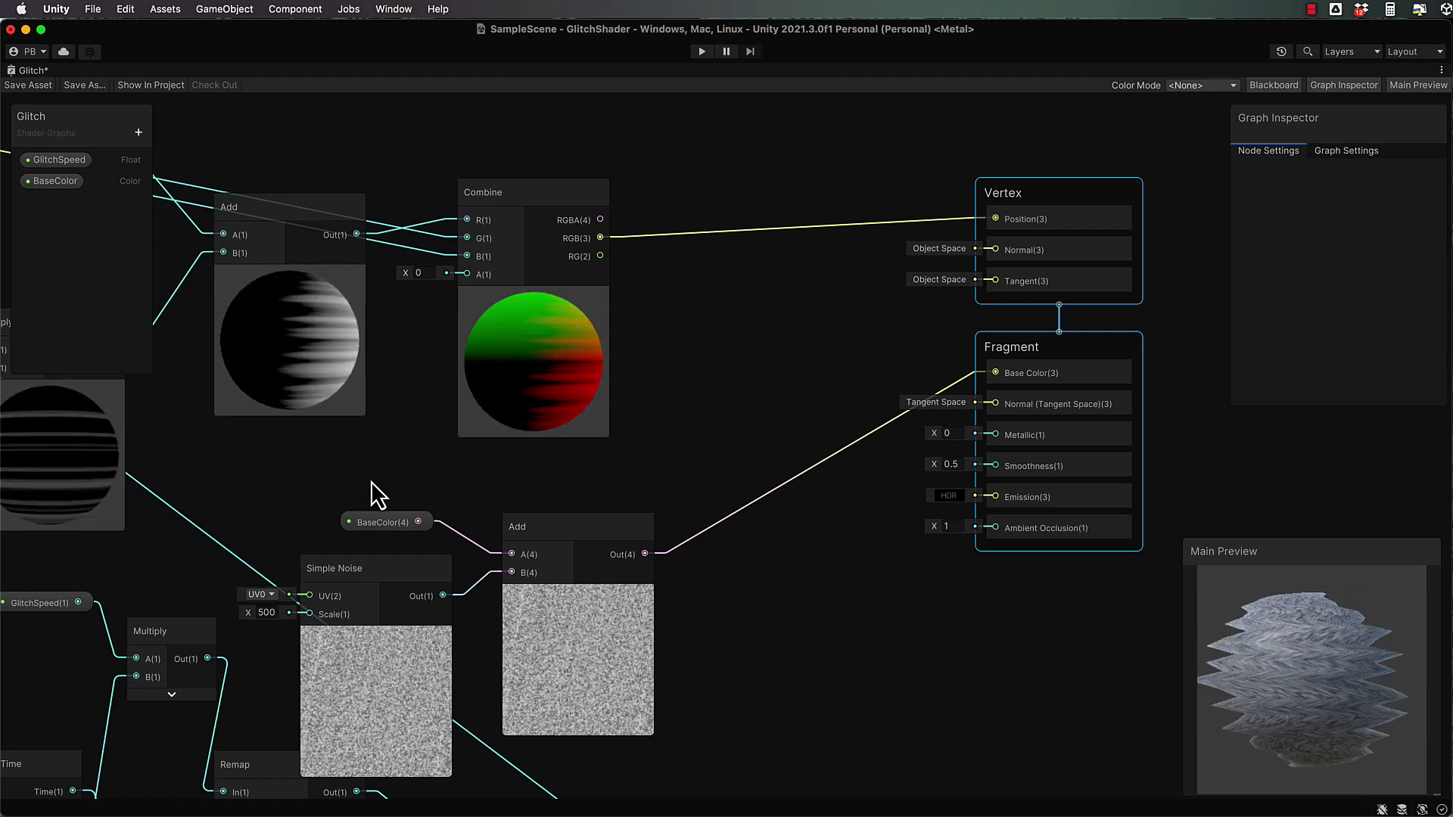
{"action": "left_click_drag", "start_coordinate": [376, 496], "coordinate": [522, 605]}
{"action": "left_click_drag", "start_coordinate": [423, 568], "coordinate": [603, 522]}
{"action": "left_click", "coordinate": [572, 585]}
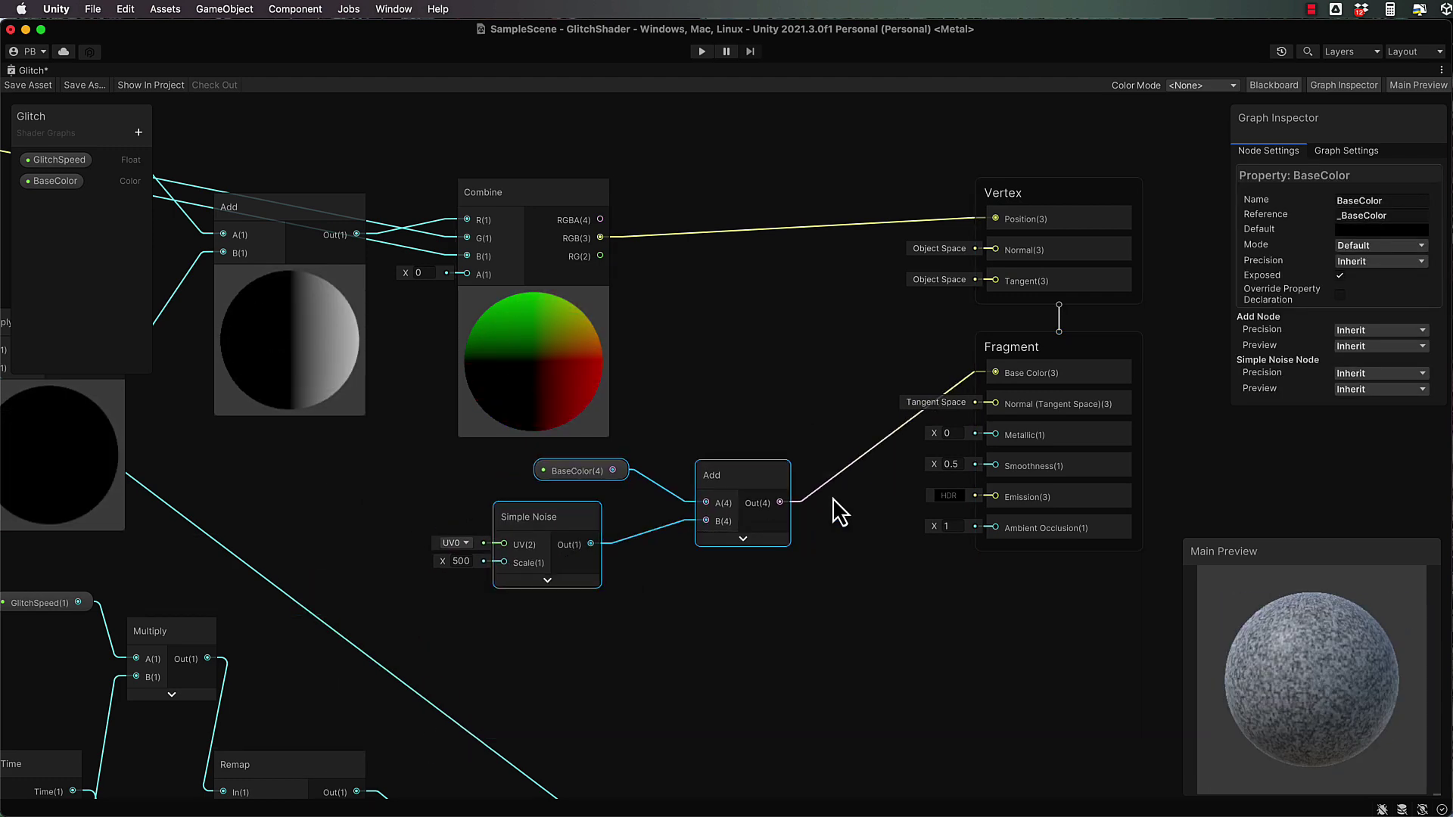
{"action": "left_click_drag", "start_coordinate": [737, 480], "coordinate": [765, 510]}
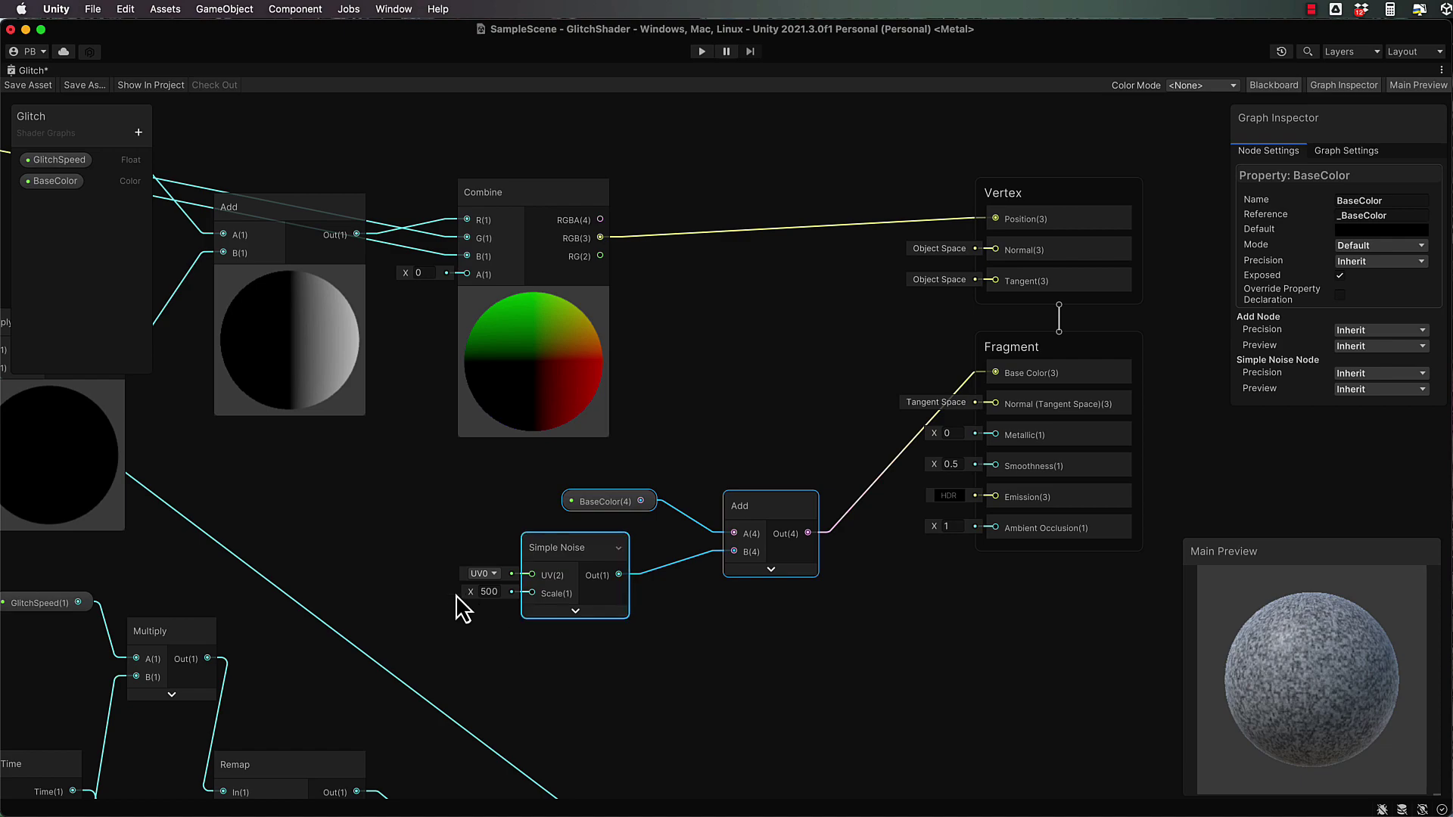
{"action": "middle_click_drag", "start_coordinate": [375, 551], "coordinate": [640, 369]}
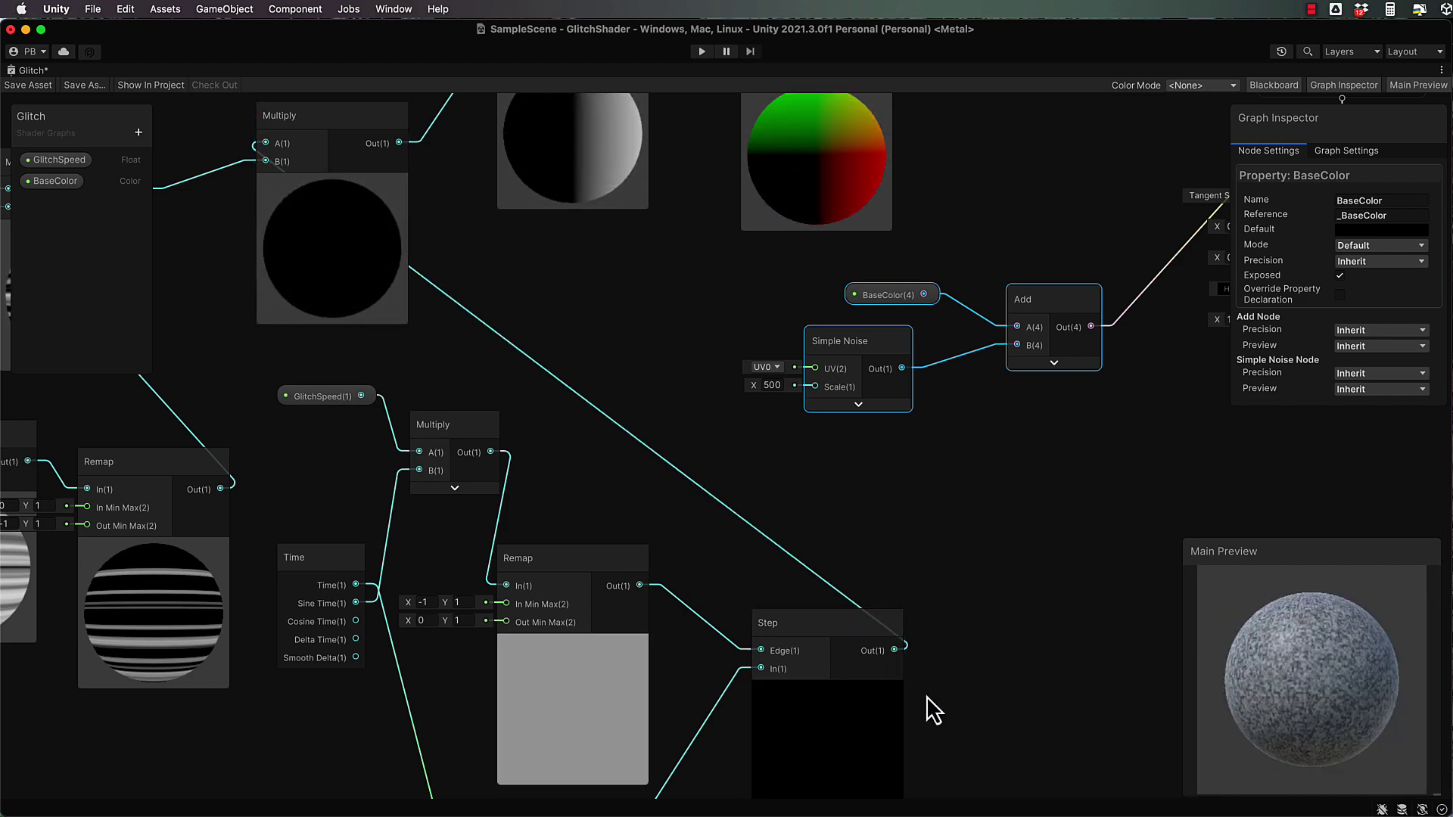
Step: Reposition the Step and Simple Noise nodes and delete the Simple Noise-to-Add link
{"action": "left_click_drag", "start_coordinate": [826, 629], "coordinate": [811, 572]}
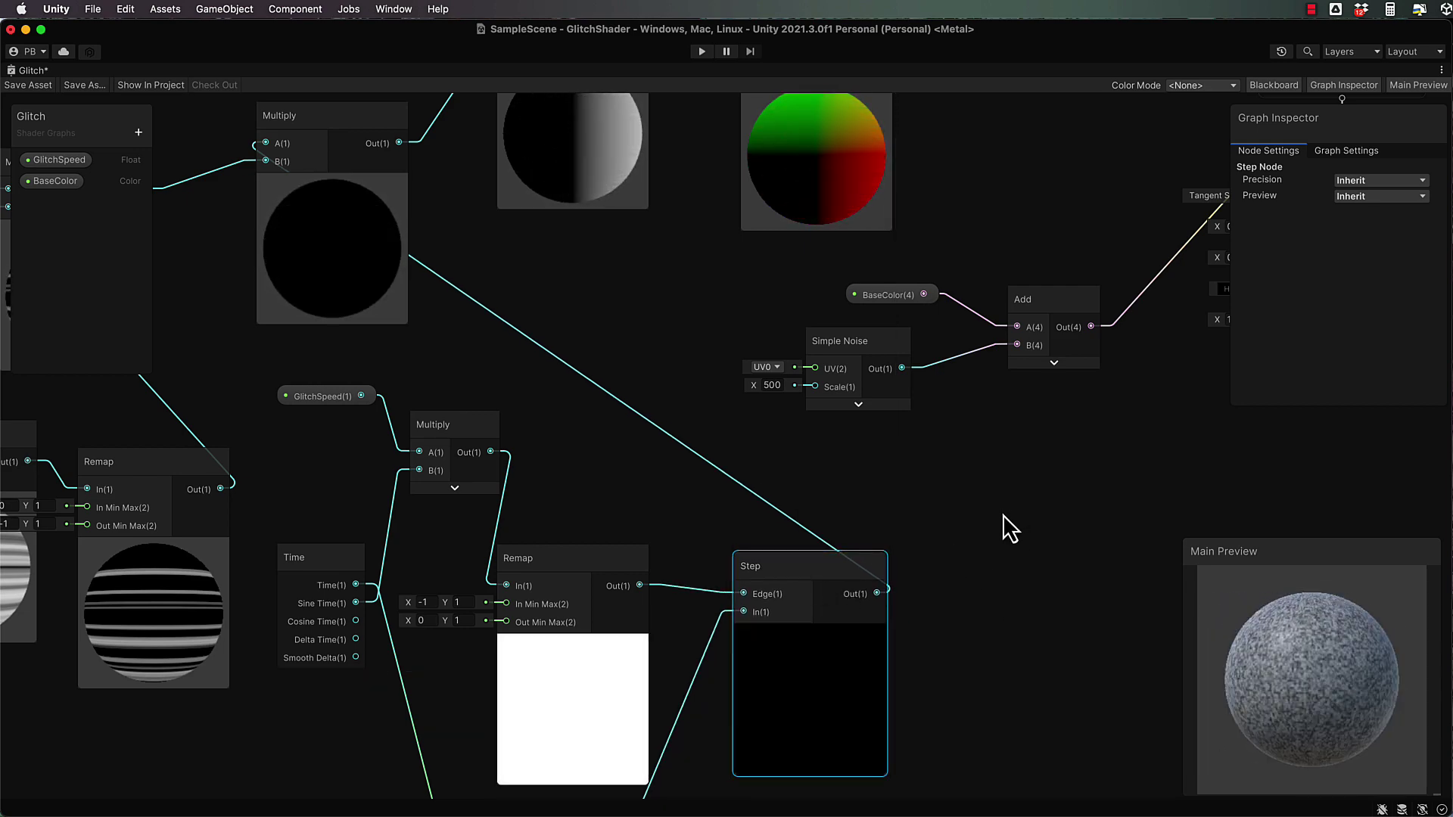
{"action": "middle_click_drag", "start_coordinate": [1015, 510], "coordinate": [778, 532]}
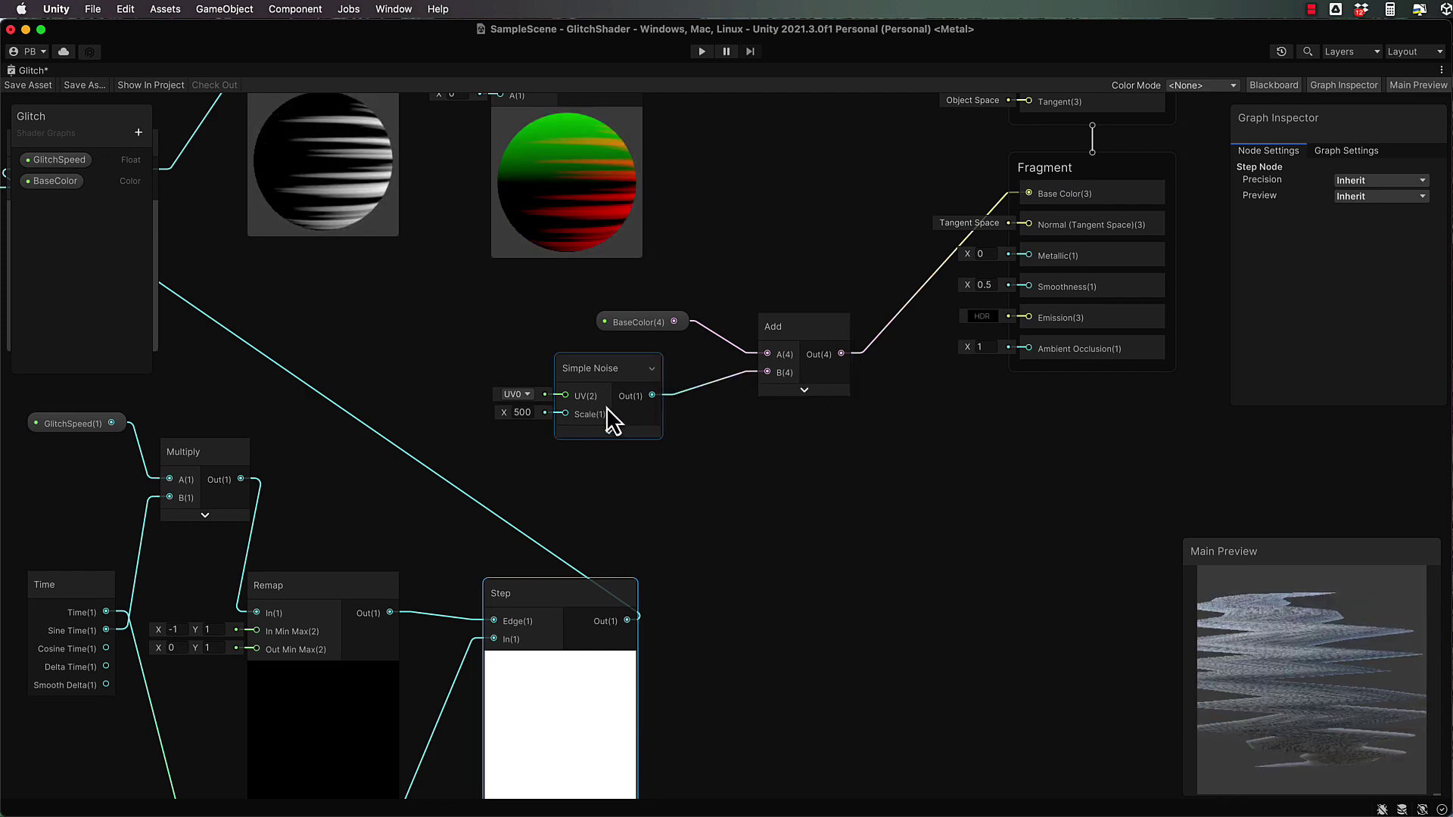
{"action": "left_click_drag", "start_coordinate": [602, 370], "coordinate": [534, 389]}
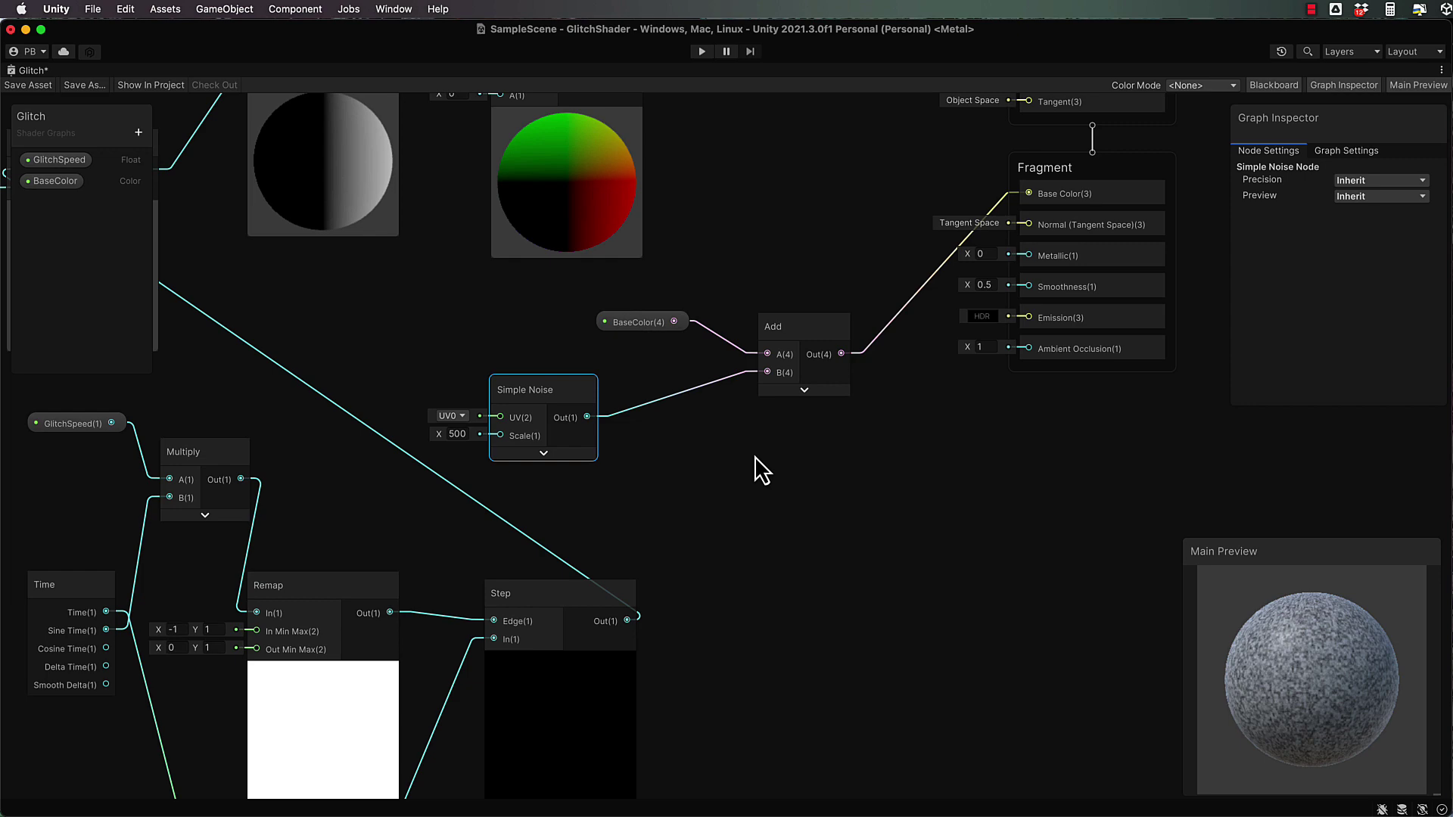
{"action": "left_click", "coordinate": [666, 415]}
{"action": "key", "text": "Delete"}
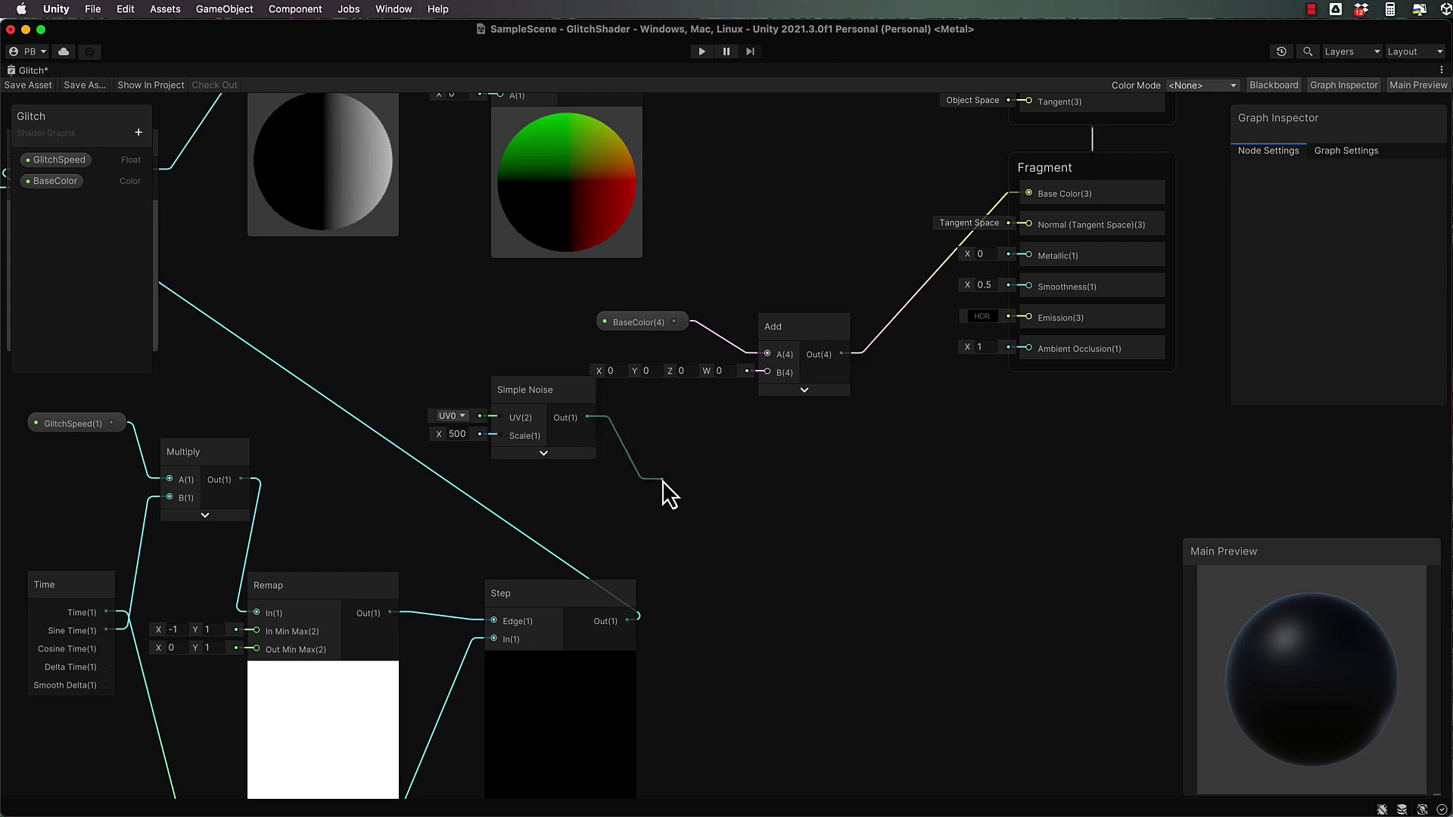
Step: Multiply Simple Noise by the Step output and feed the result into Add's B input
{"action": "left_click_drag", "start_coordinate": [663, 481], "coordinate": [663, 481]}
{"action": "type", "text": "mu"}
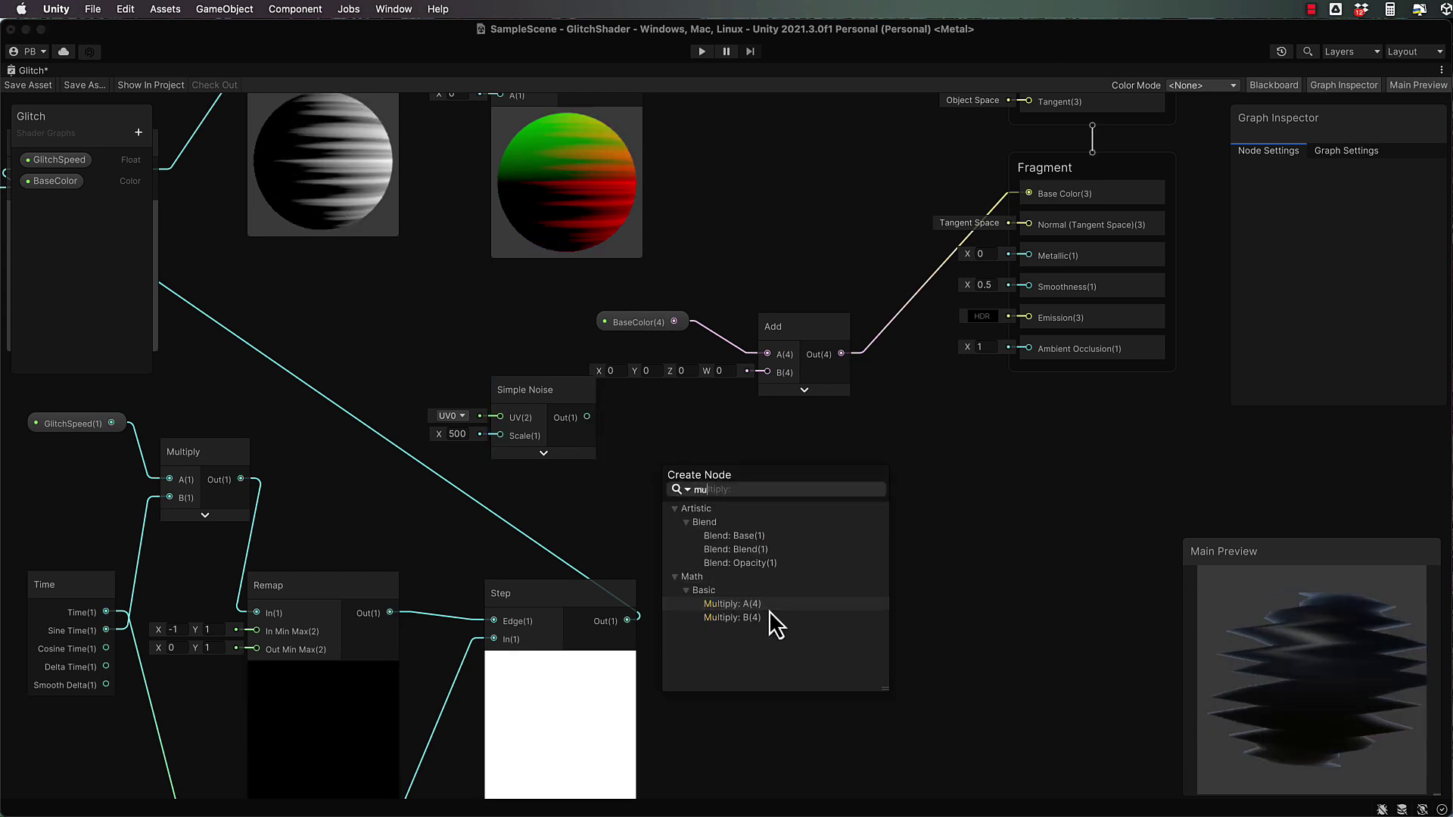
{"action": "left_click", "coordinate": [736, 604]}
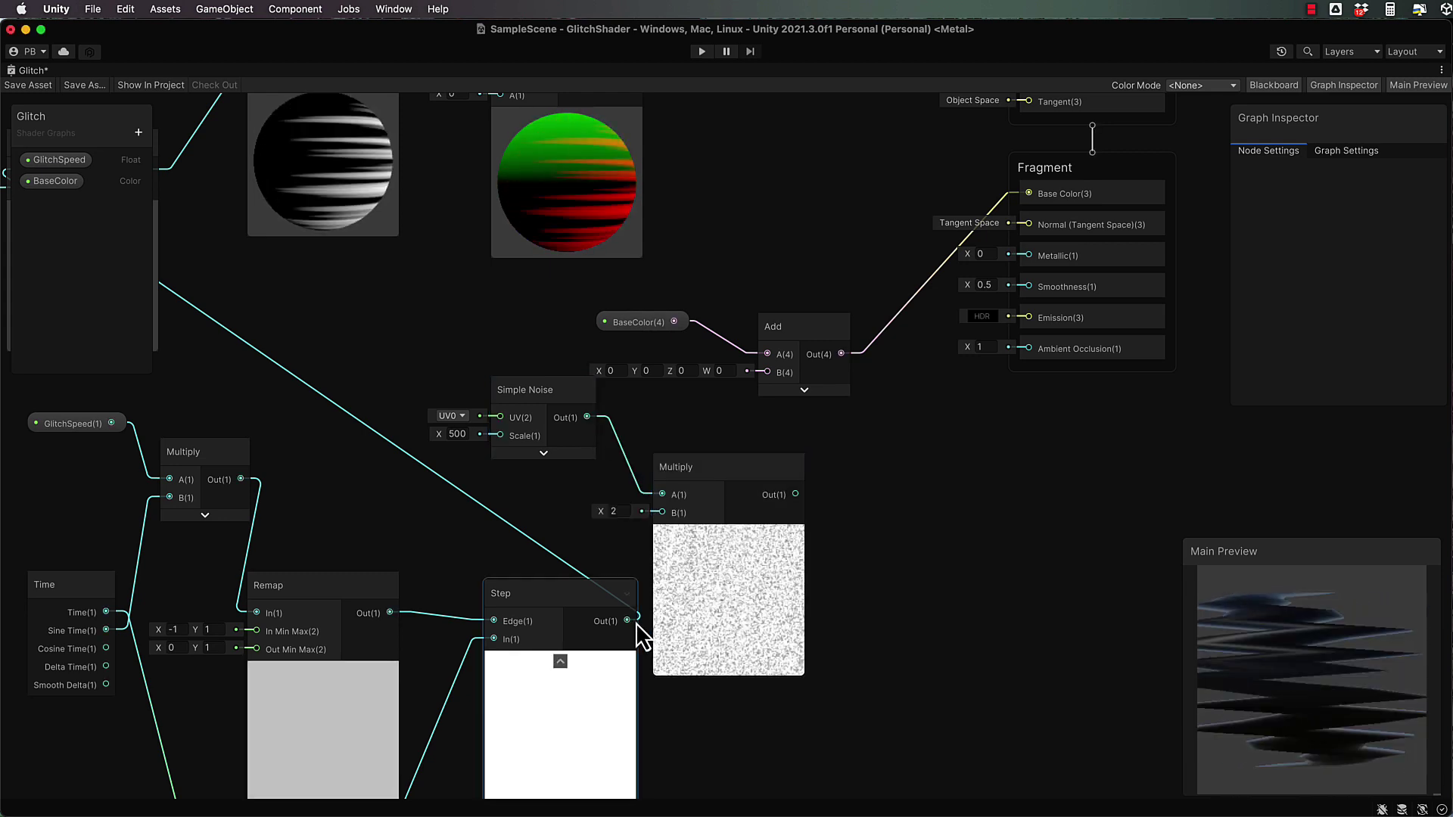
{"action": "left_click_drag", "start_coordinate": [662, 511], "coordinate": [664, 512]}
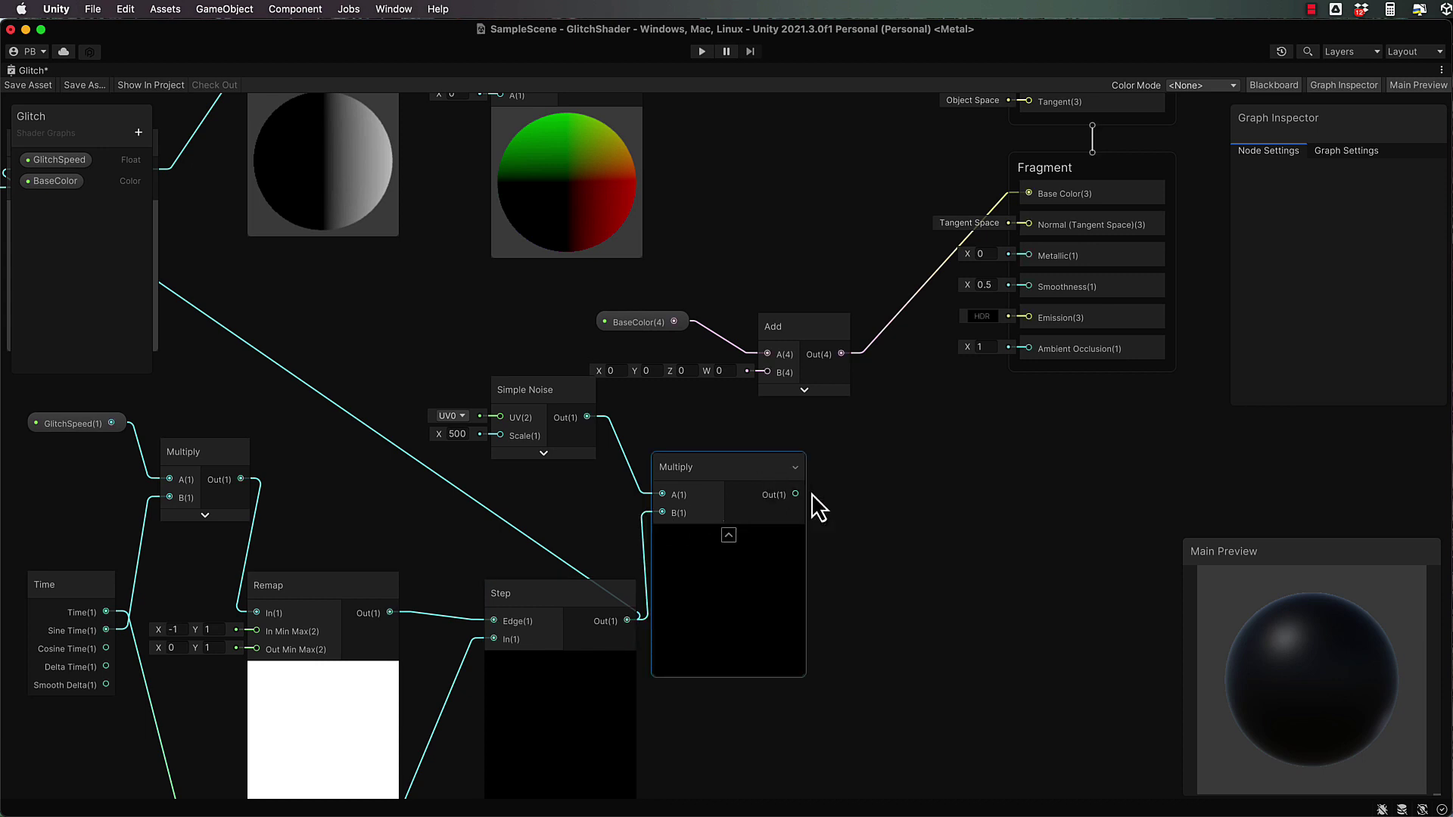
{"action": "left_click_drag", "start_coordinate": [795, 494], "coordinate": [767, 373]}
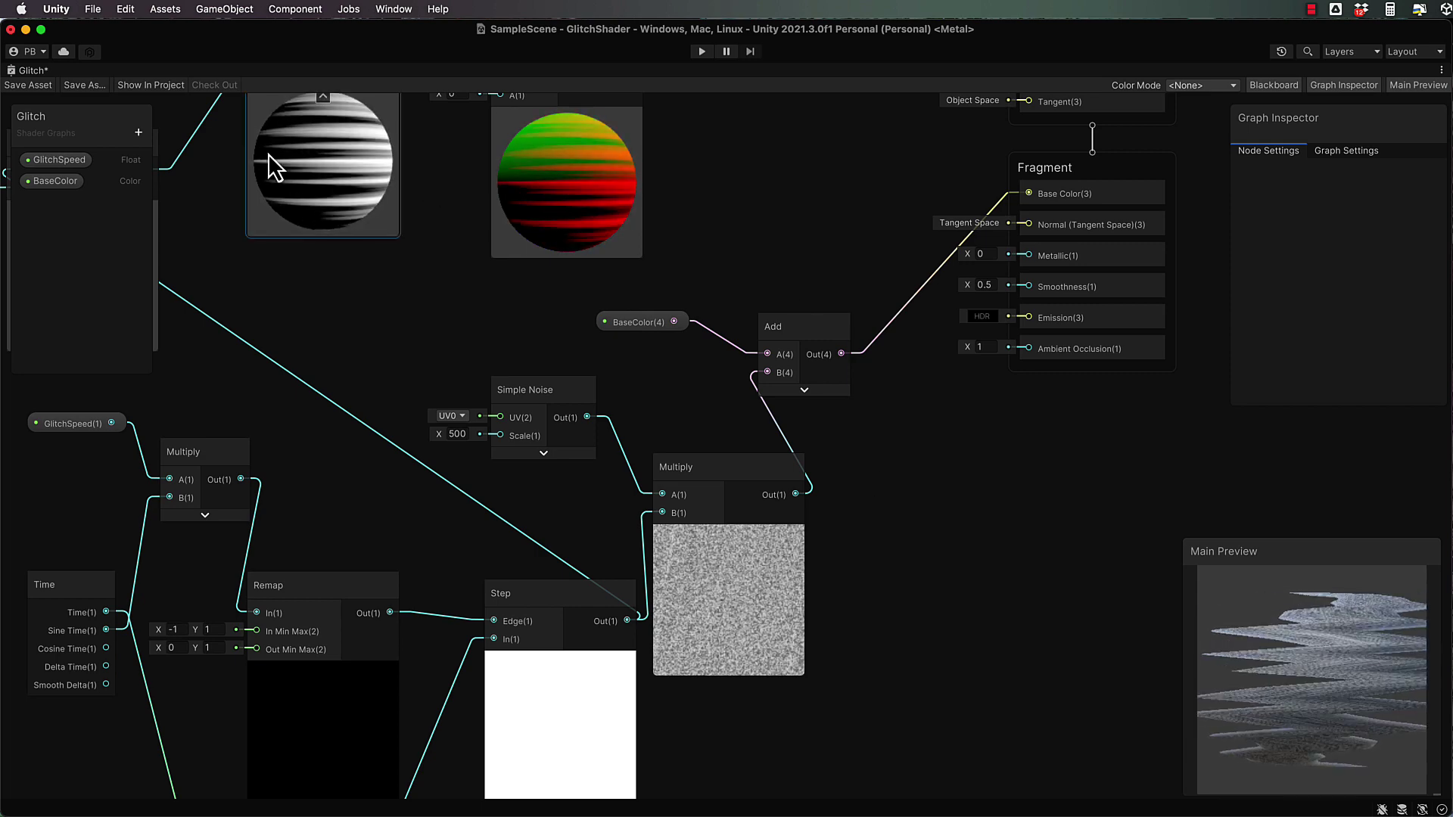
Step: Save the updated Glitch graph, restore the editor layout, and zoom the Scene view onto Slender Man
{"action": "left_click", "coordinate": [29, 85]}
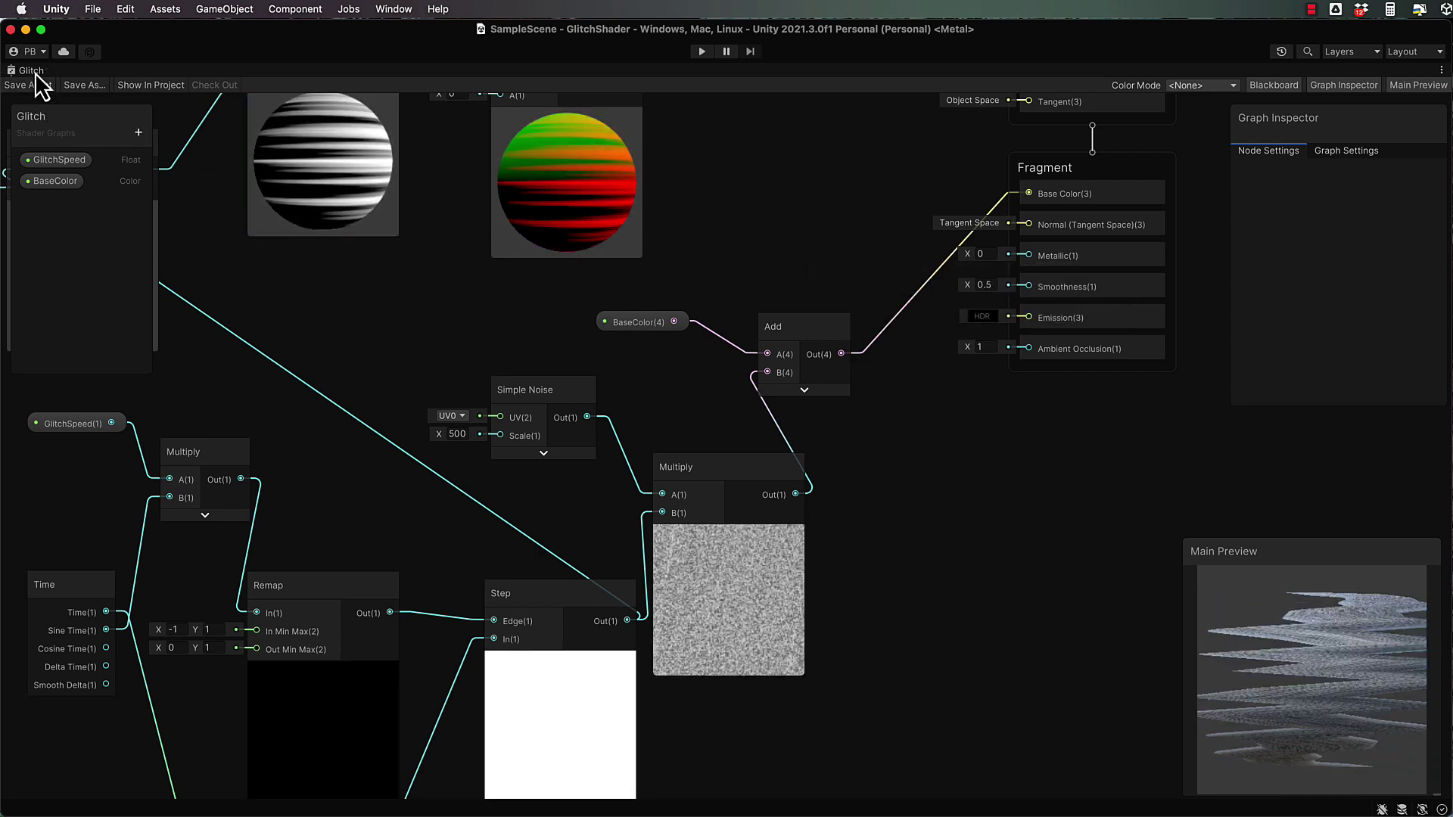
{"action": "key", "text": "shift+space"}
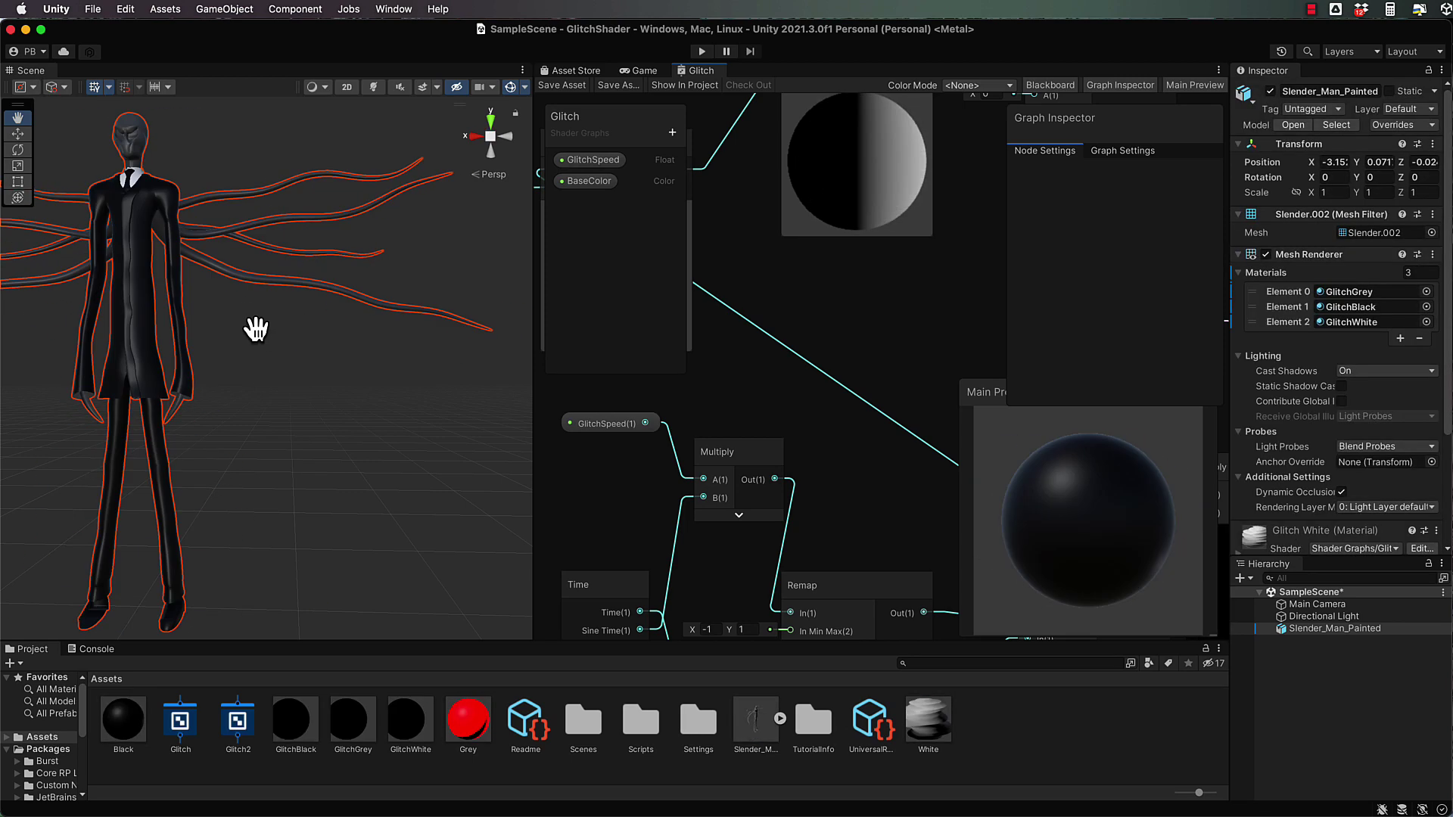
{"action": "left_click_drag", "start_coordinate": [256, 329], "coordinate": [386, 351]}
{"action": "scroll", "coordinate": [367, 348], "scroll_direction": "up", "scroll_amount": 3}
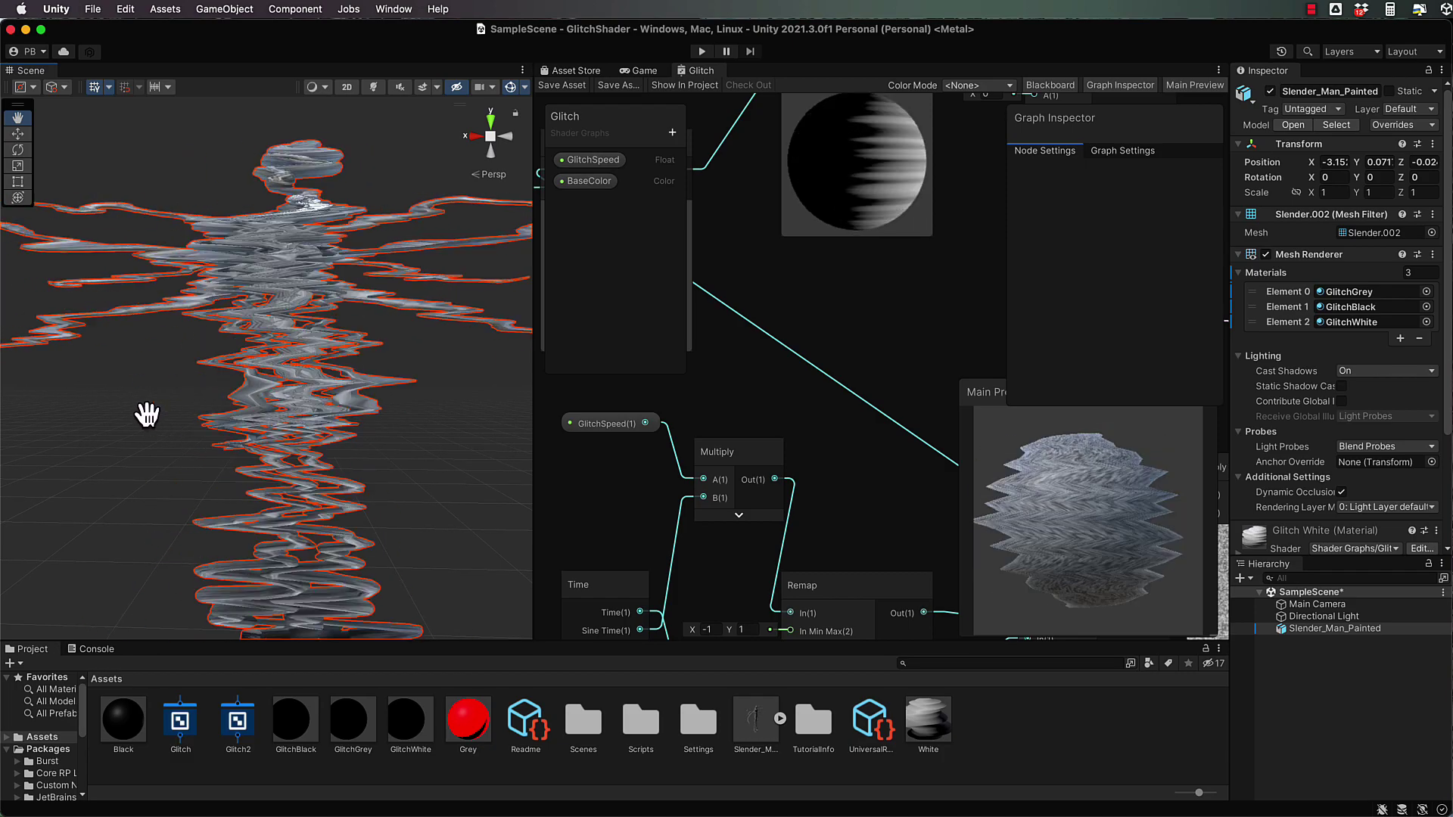
{"action": "left_click_drag", "start_coordinate": [162, 435], "coordinate": [506, 441], "text": "alt"}
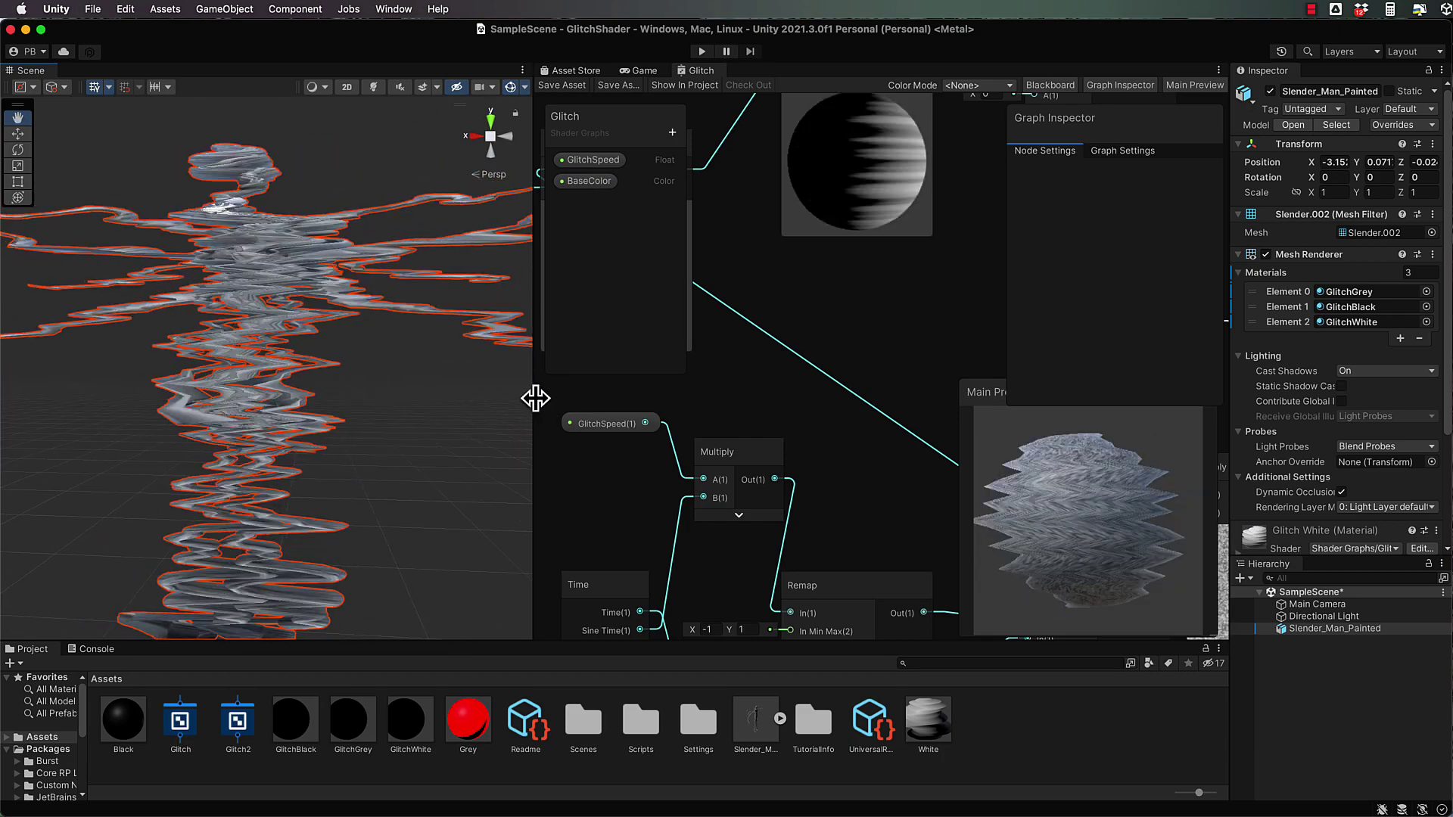